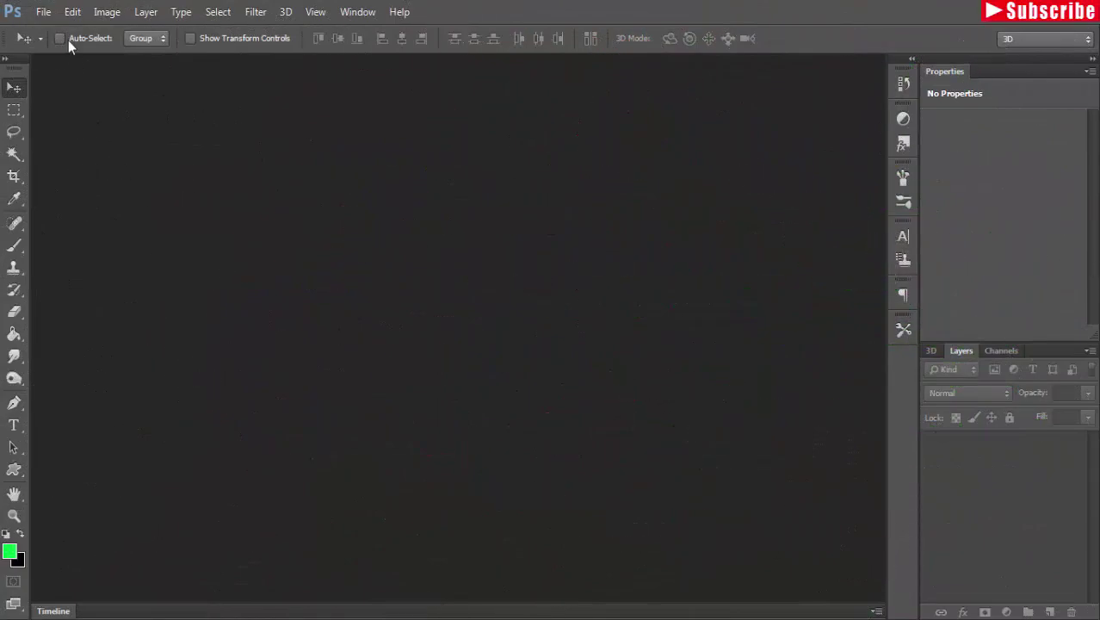
- Create a new 1280 × 720 px document at 300 pixels/inch with a white background
click(42, 12)
click(52, 35)
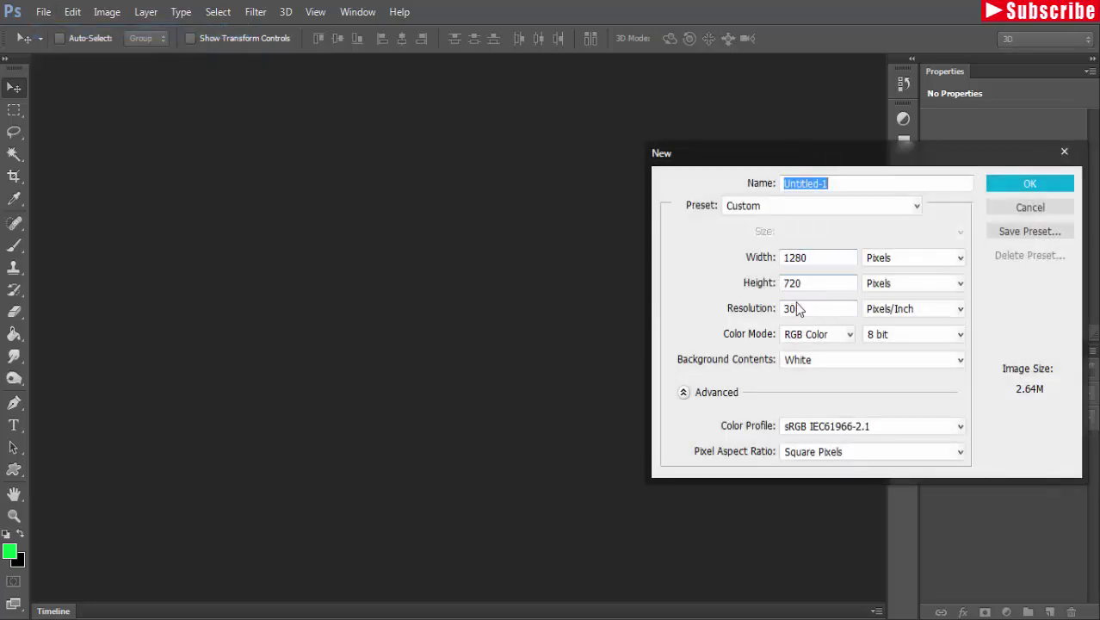
click(1028, 183)
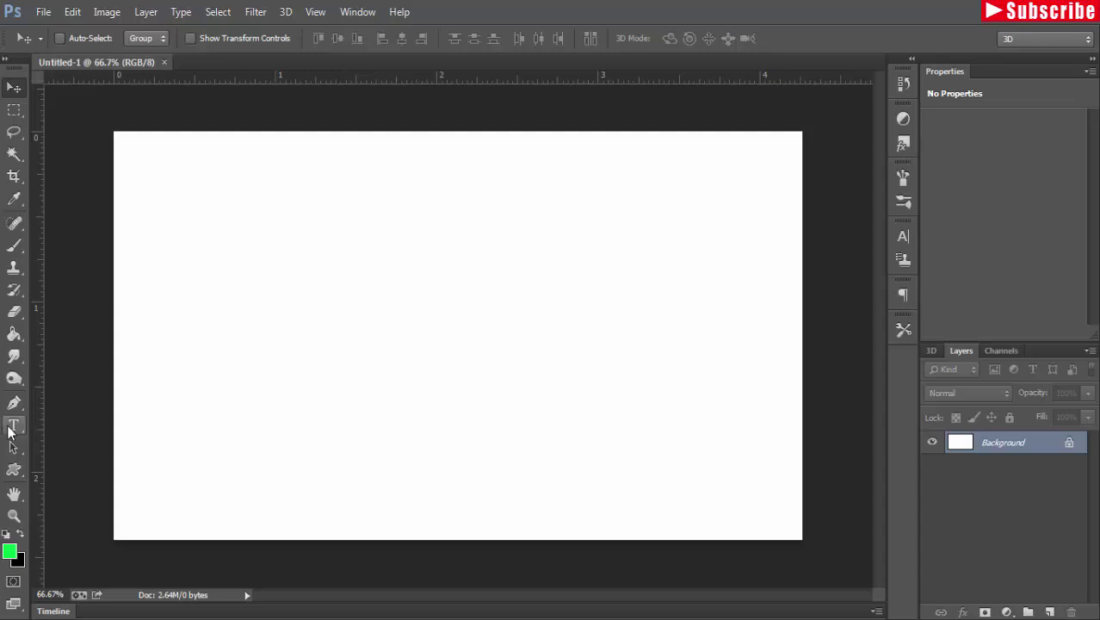
- Type a green letter A in the Blood Lust font on the canvas and commit it
click(12, 426)
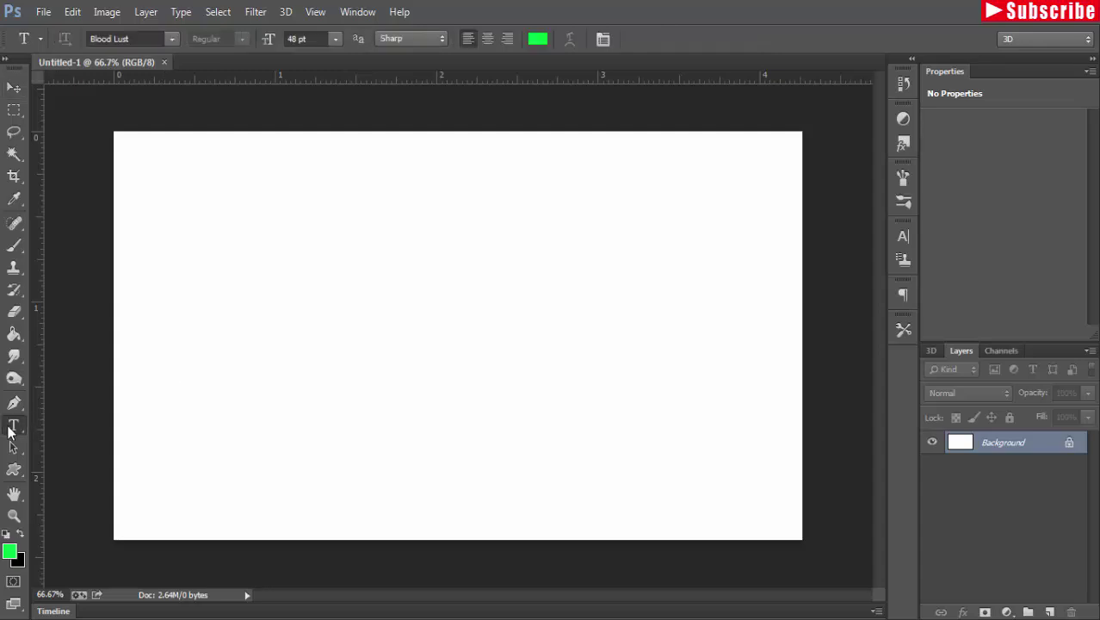
click(345, 333)
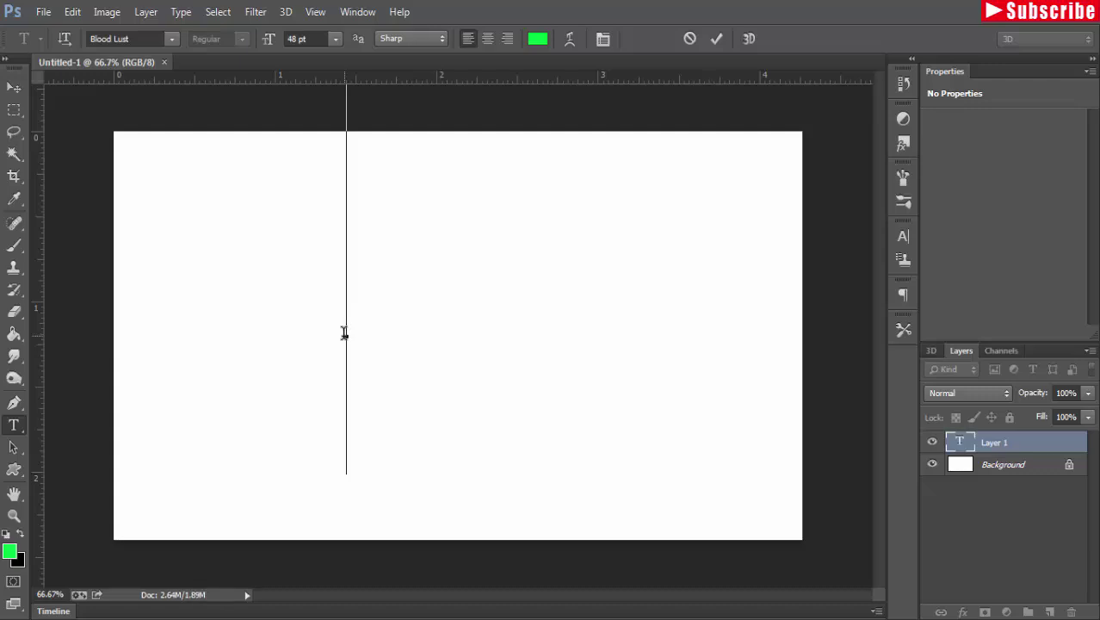
text(A)
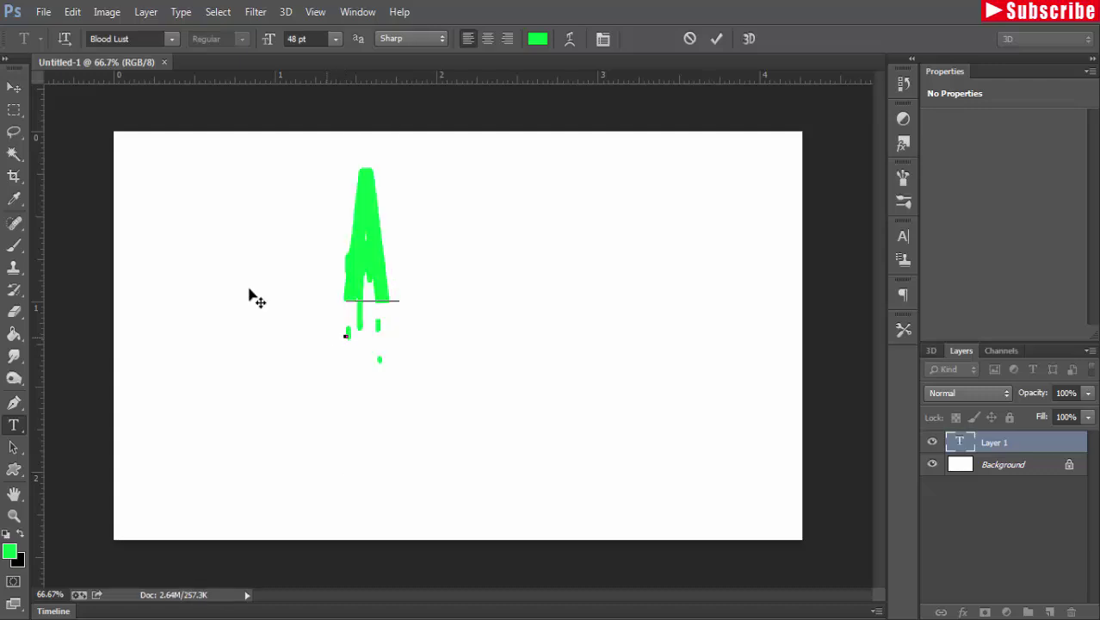
click(14, 89)
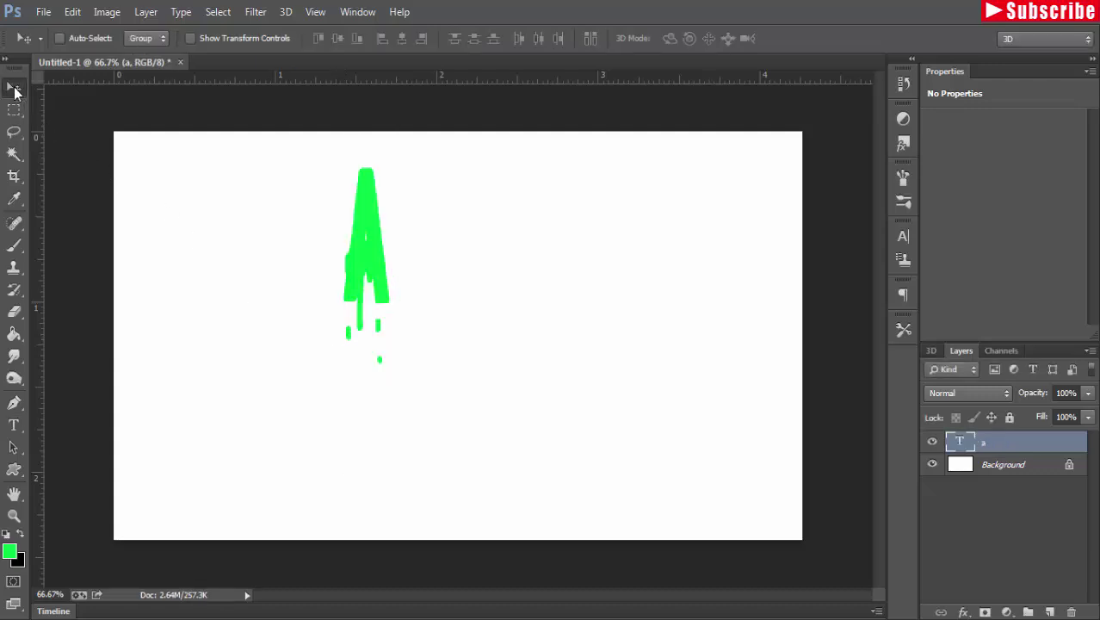
- Turn on transform controls and stretch the green A wider and taller
click(192, 39)
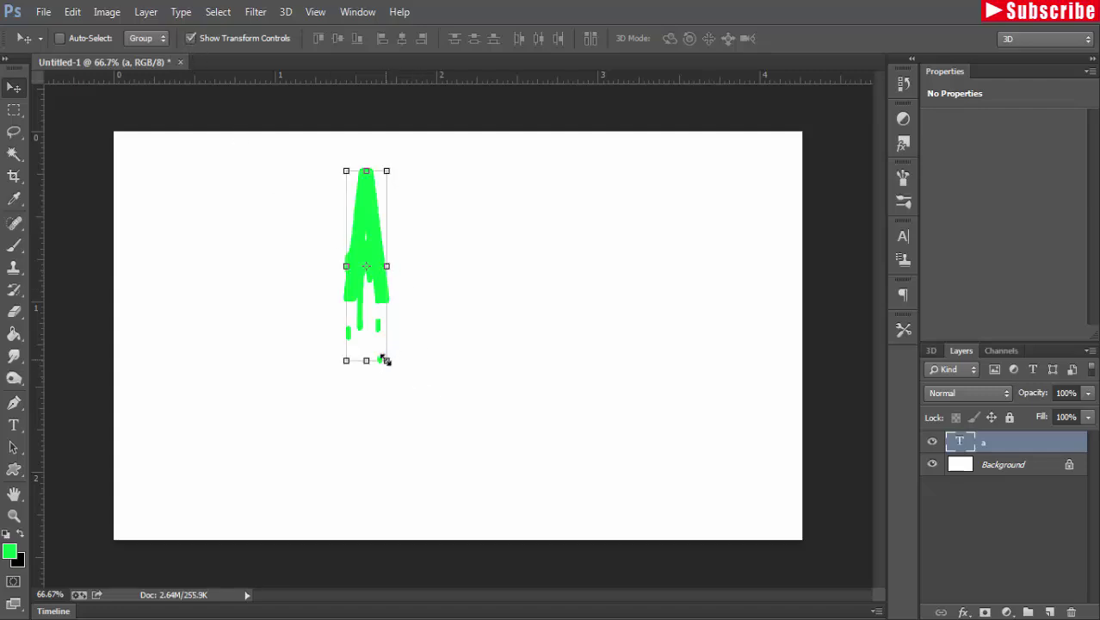
drag(386, 360, 455, 437)
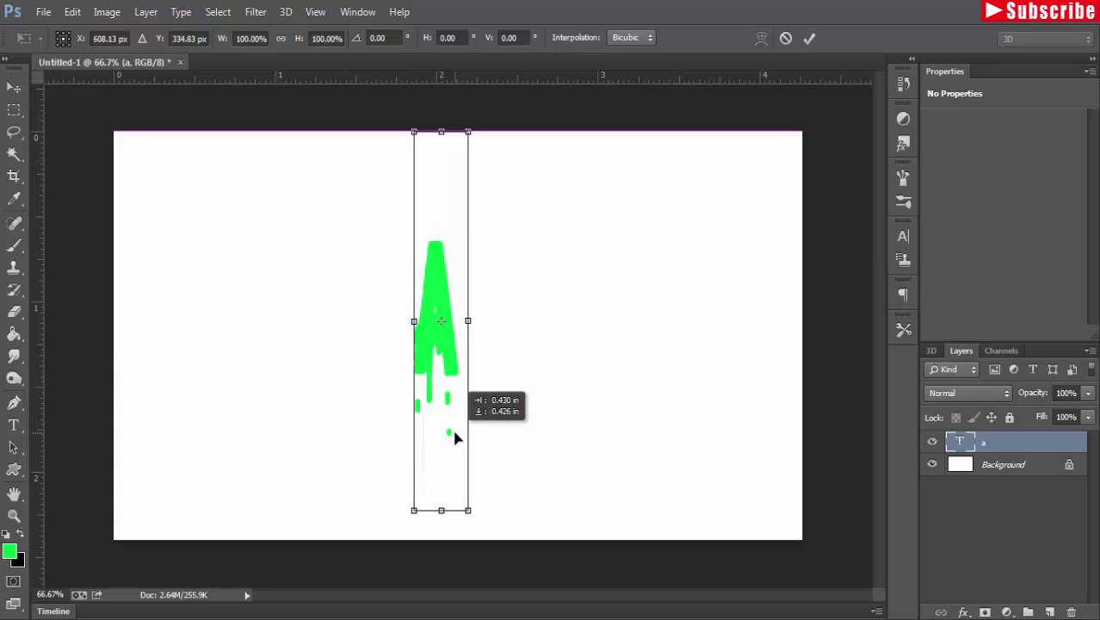
drag(468, 321, 631, 320)
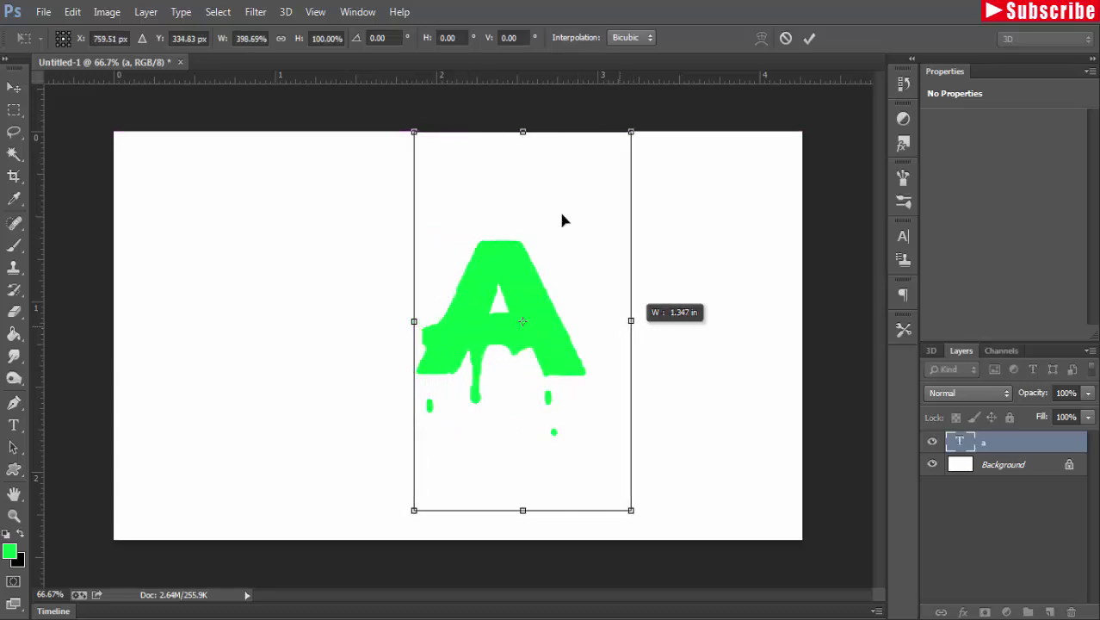
drag(522, 132, 522, 97)
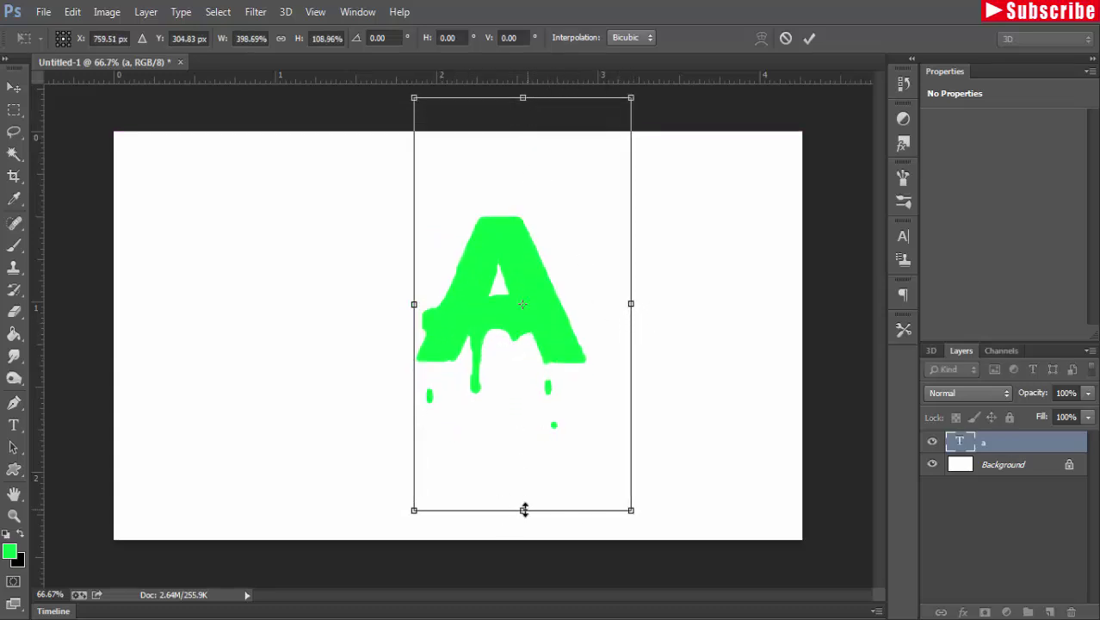
drag(524, 510, 525, 608)
drag(413, 355, 339, 361)
mouse_move(631, 359)
mouse_down()
mouse_move(596, 362)
mouse_move(624, 362)
mouse_up()
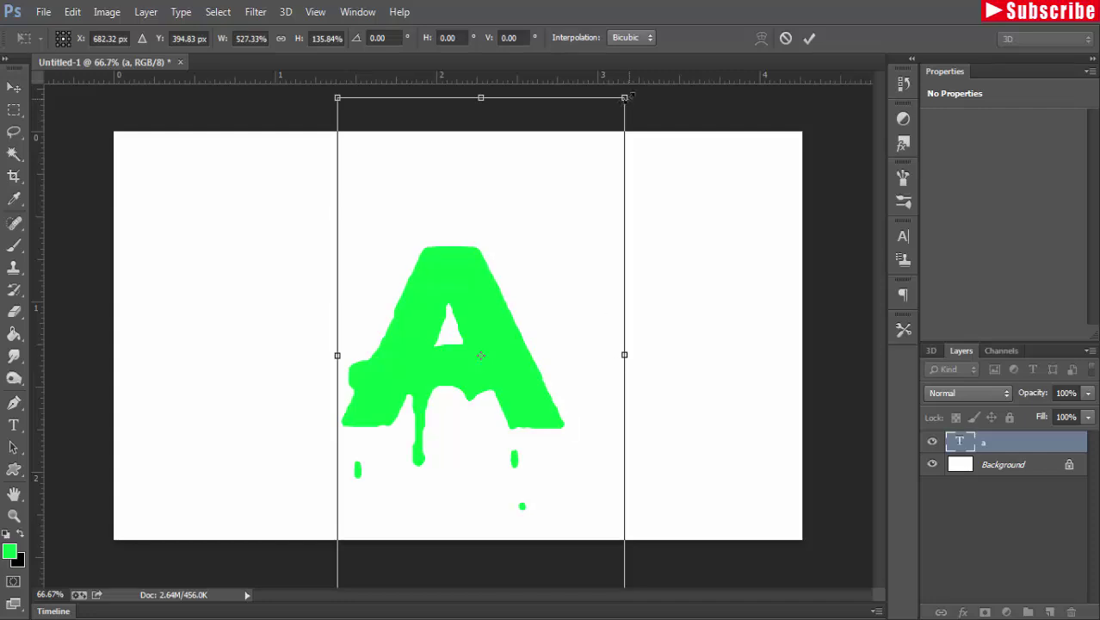
- Enlarge the A further from its corners until it fills most of the canvas, then apply the transform
key(ctrl+minus)
key(ctrl+minus)
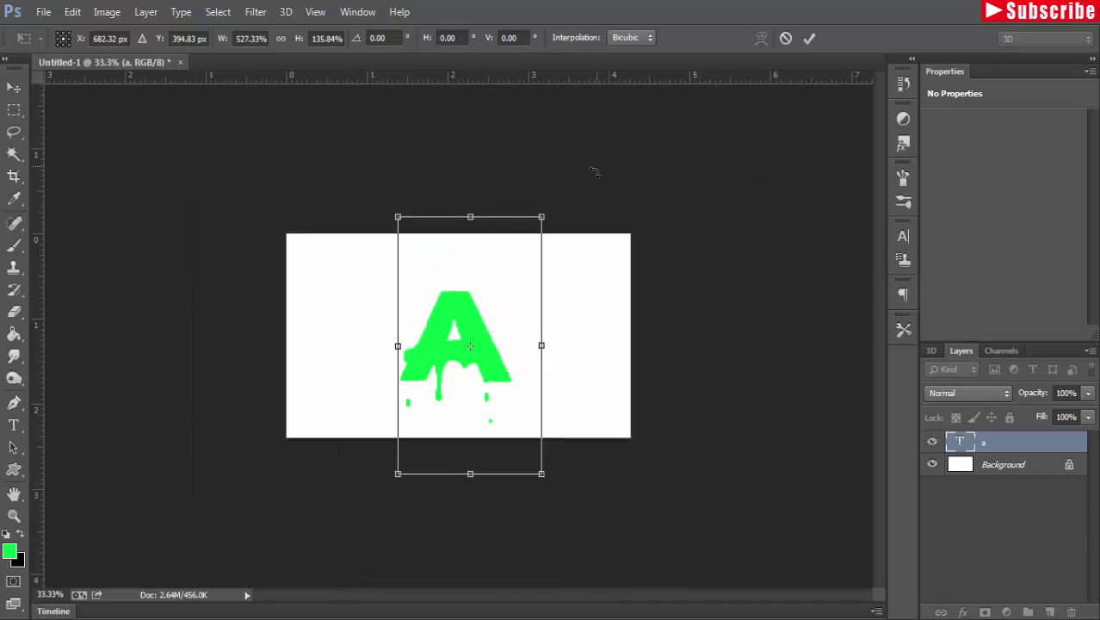
drag(550, 217, 566, 191)
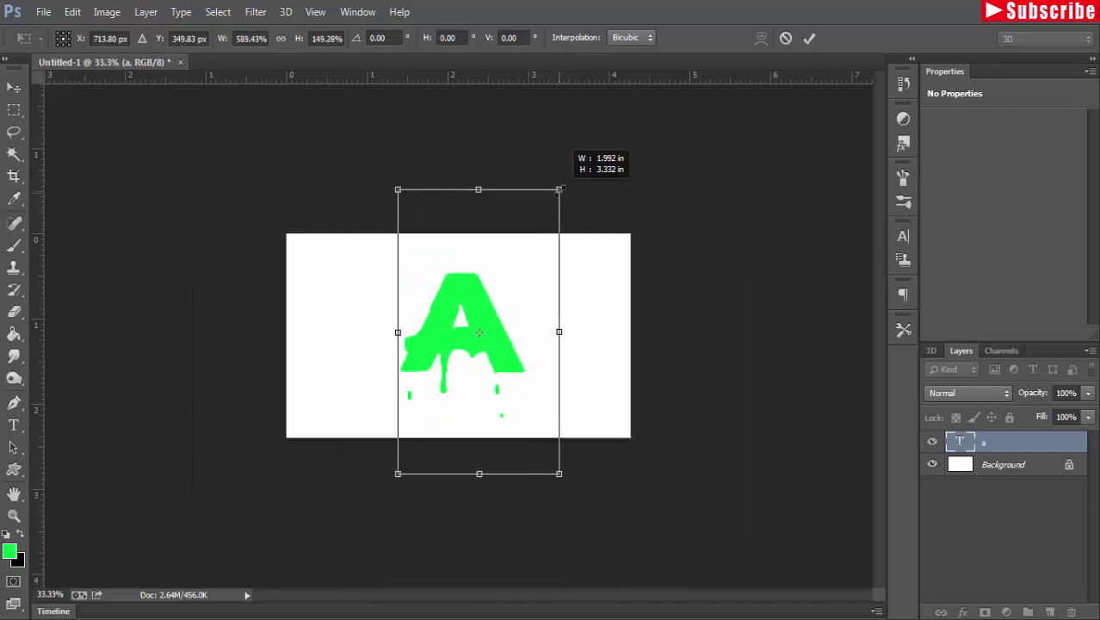
drag(559, 473, 574, 506)
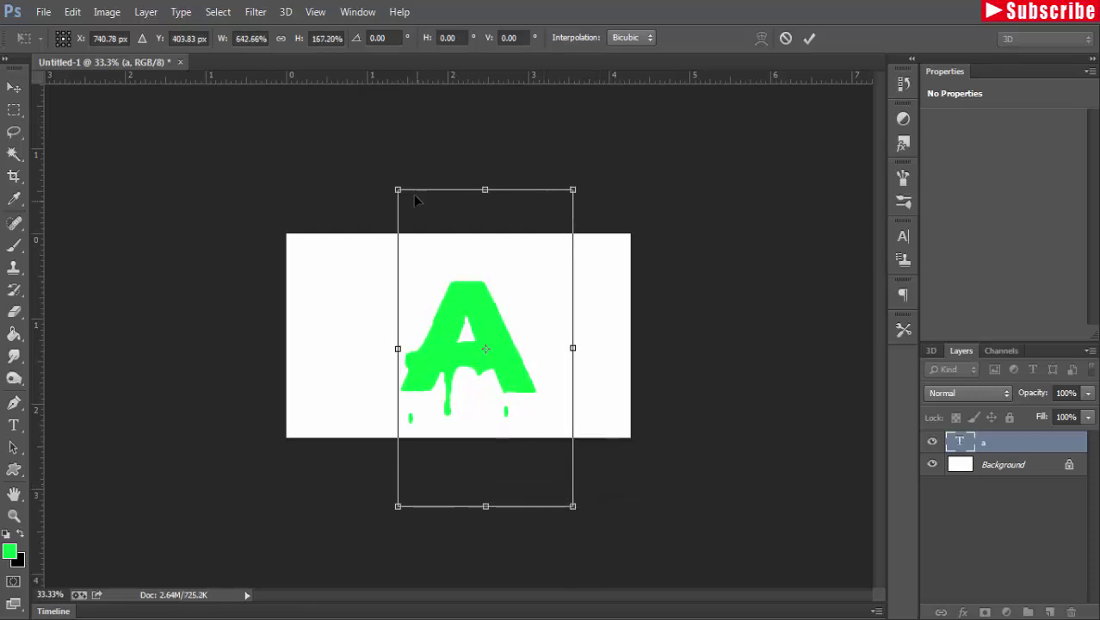
drag(396, 188, 384, 172)
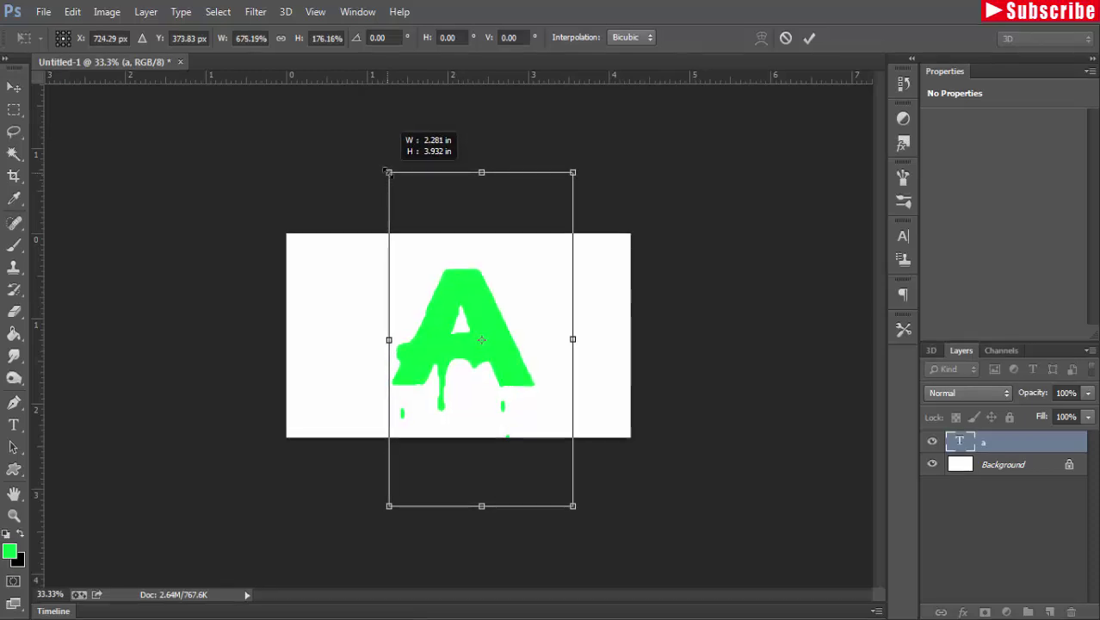
drag(384, 171, 390, 172)
click(14, 87)
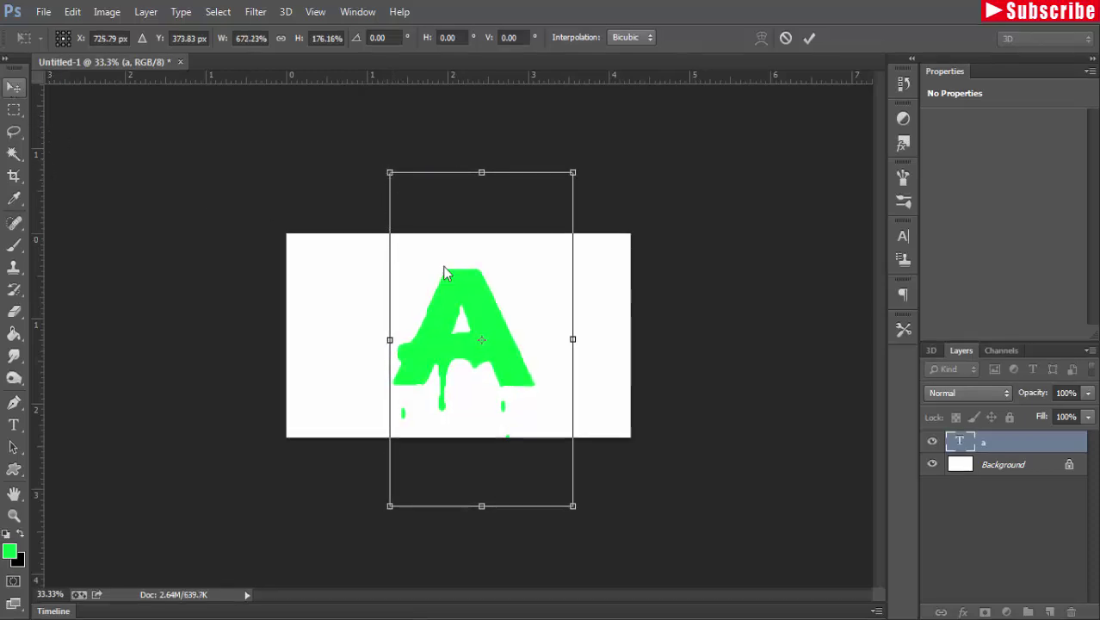
click(487, 257)
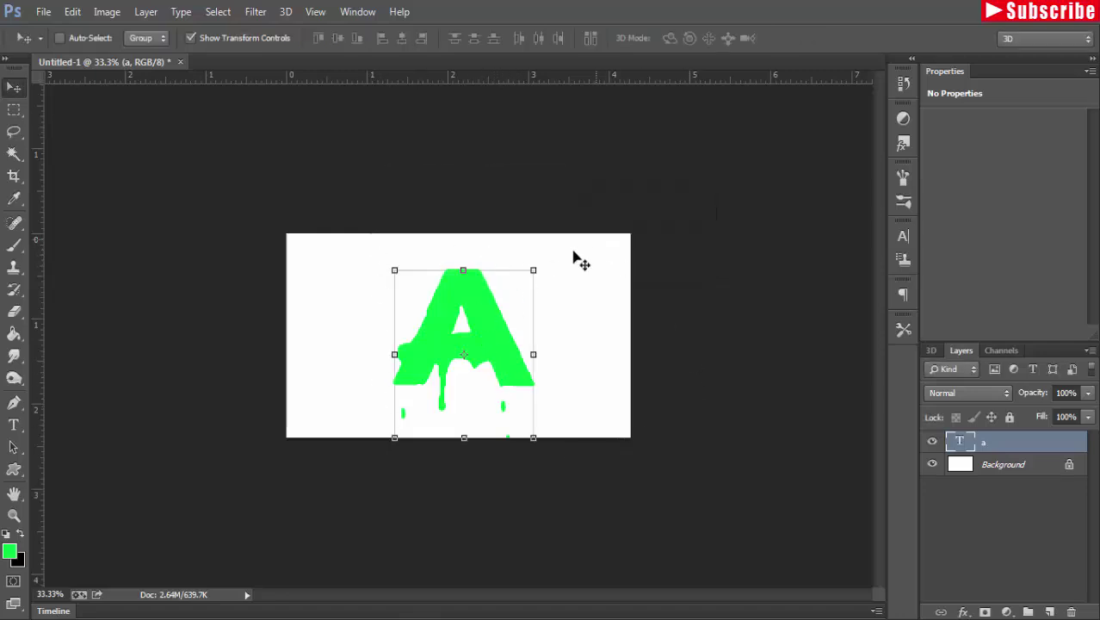
- Nudge the green A text layer slightly to the left
click(1019, 467)
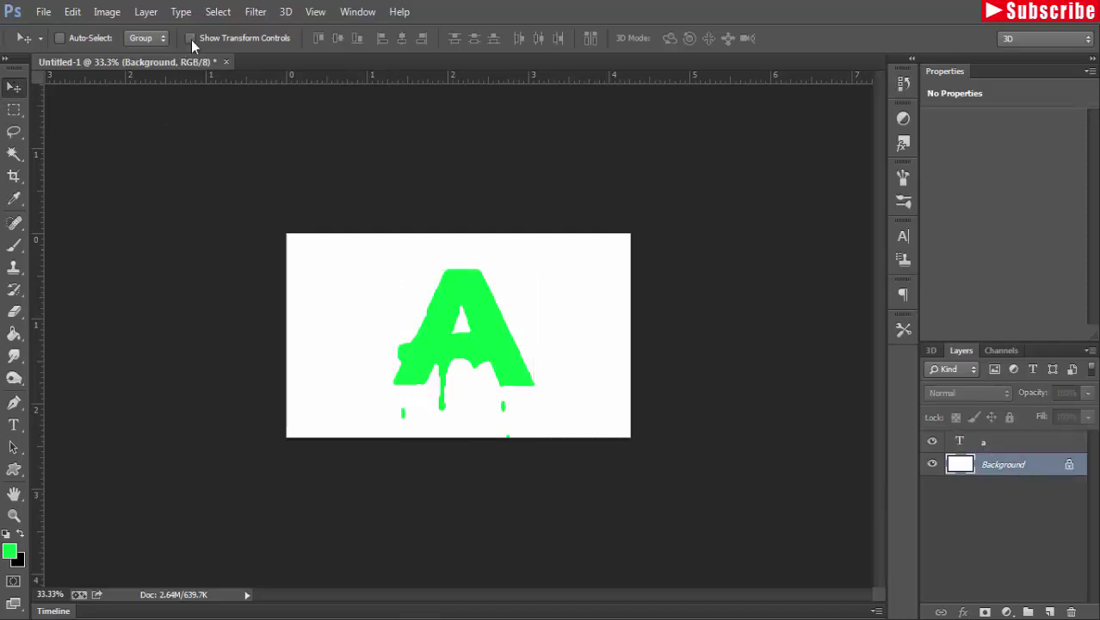
click(990, 441)
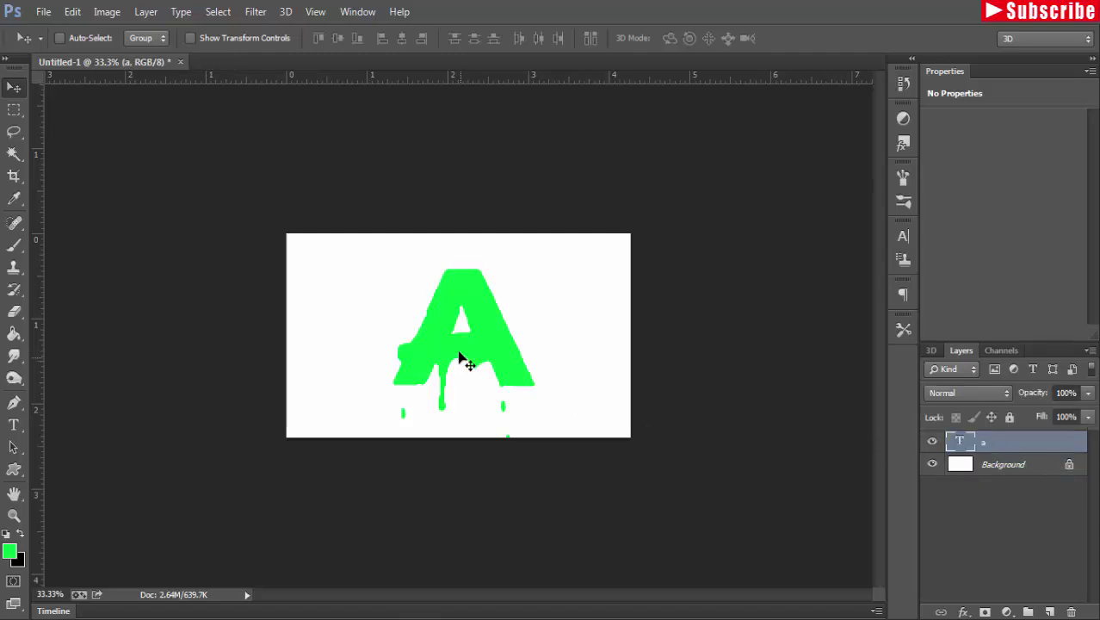
drag(463, 361, 455, 355)
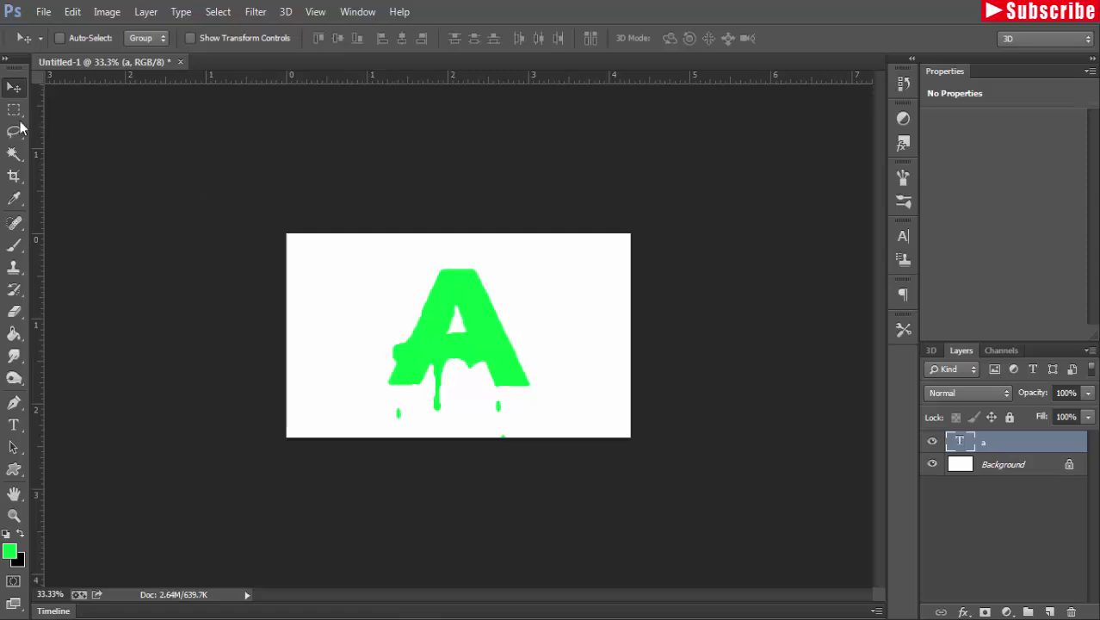
- Convert the white Background layer into a 3D Postcard layer
click(995, 472)
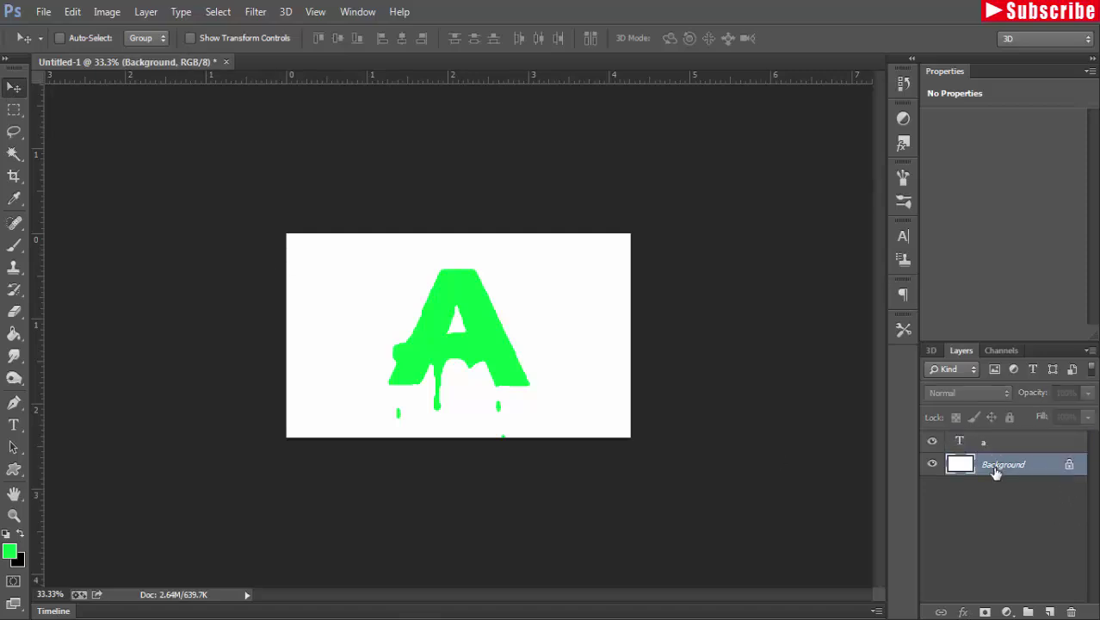
right_click(991, 469)
click(977, 454)
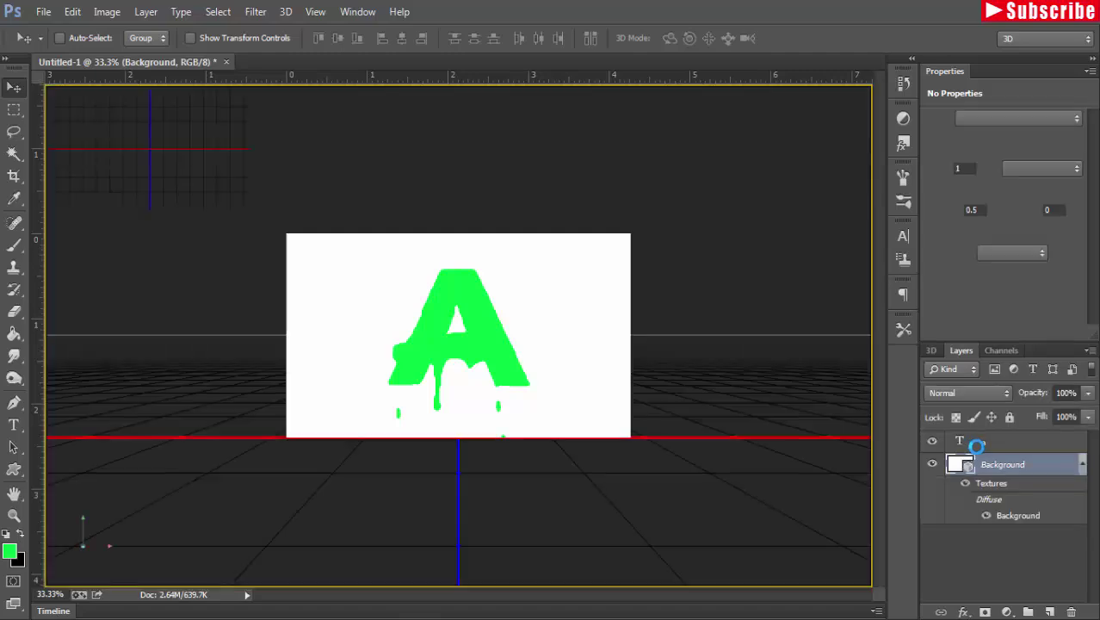
click(961, 350)
- Create a New 3D Extrusion from the selected A text layer
click(984, 444)
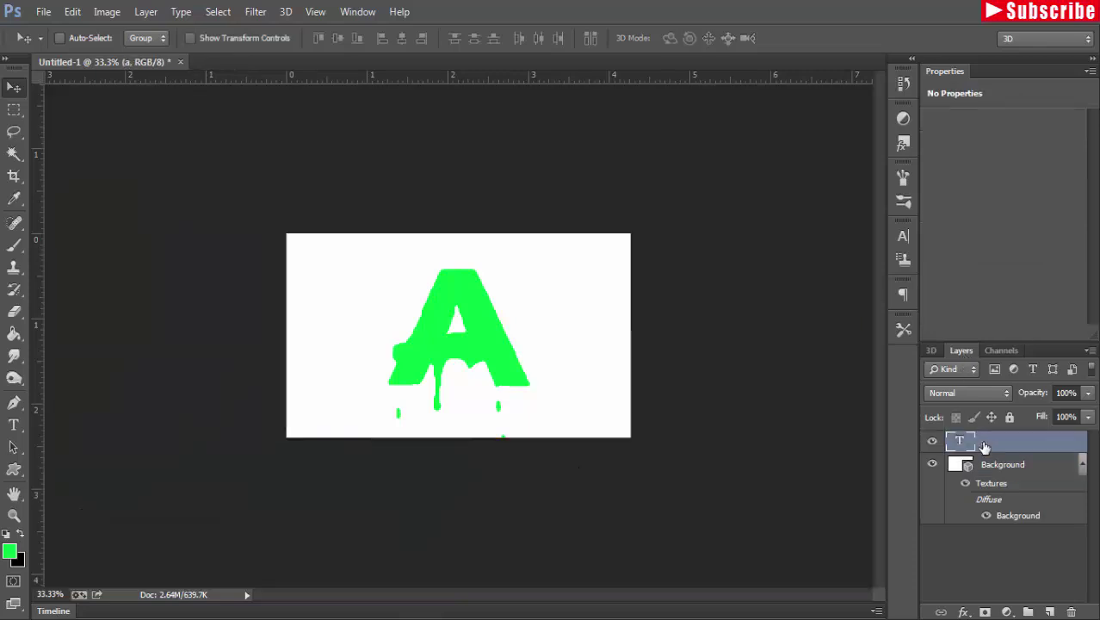
right_click(983, 446)
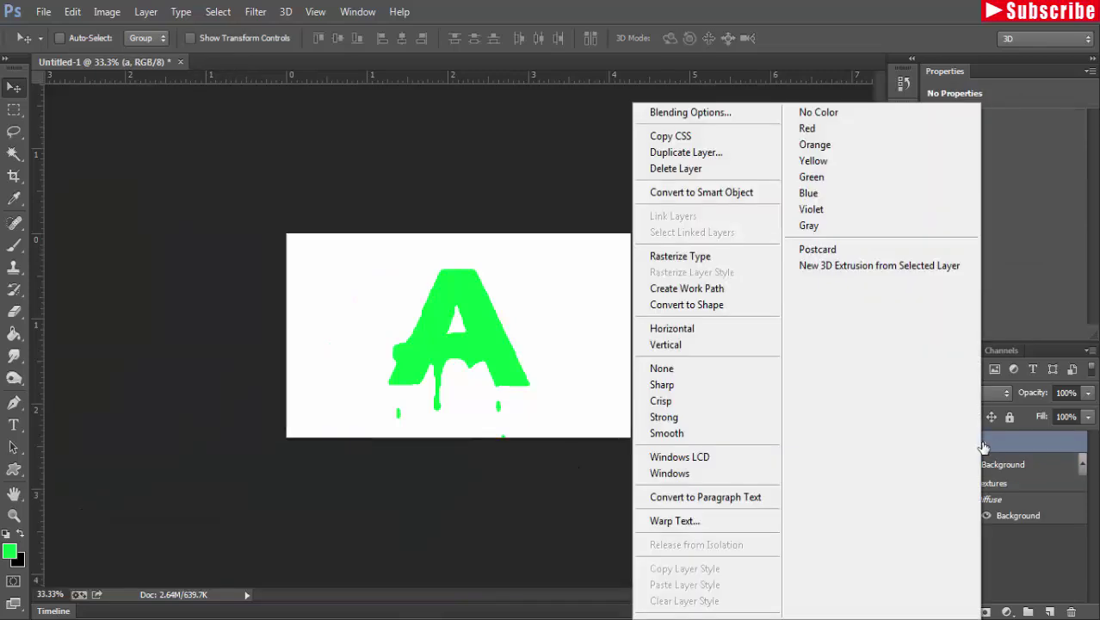
click(866, 267)
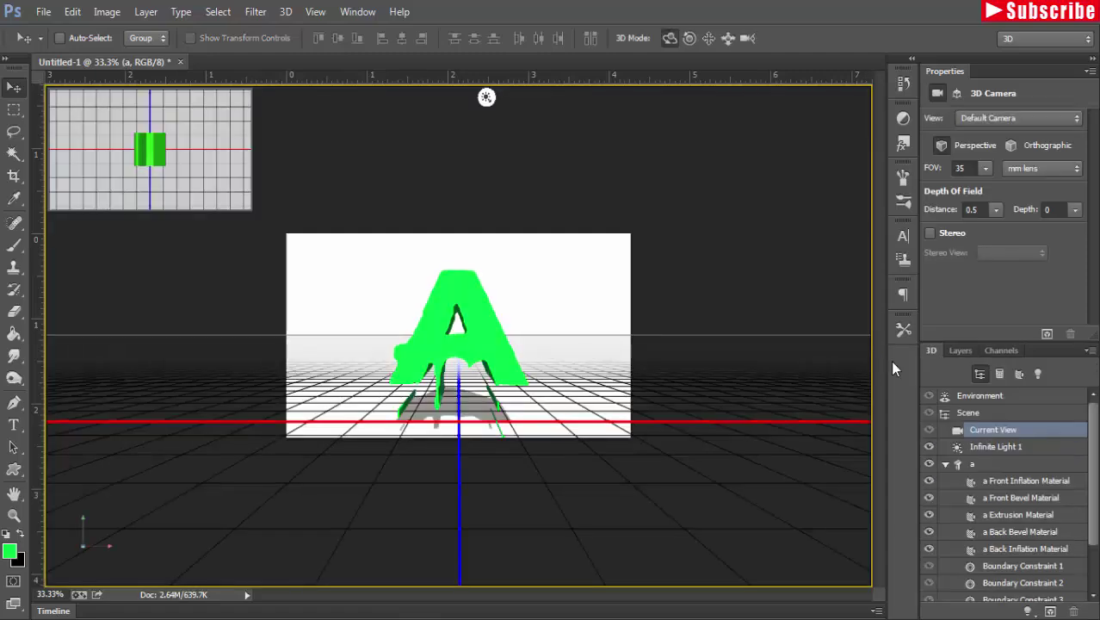
- Turn off Shadow on Infinite Light 1 and return to the Whole Scene view
click(1040, 374)
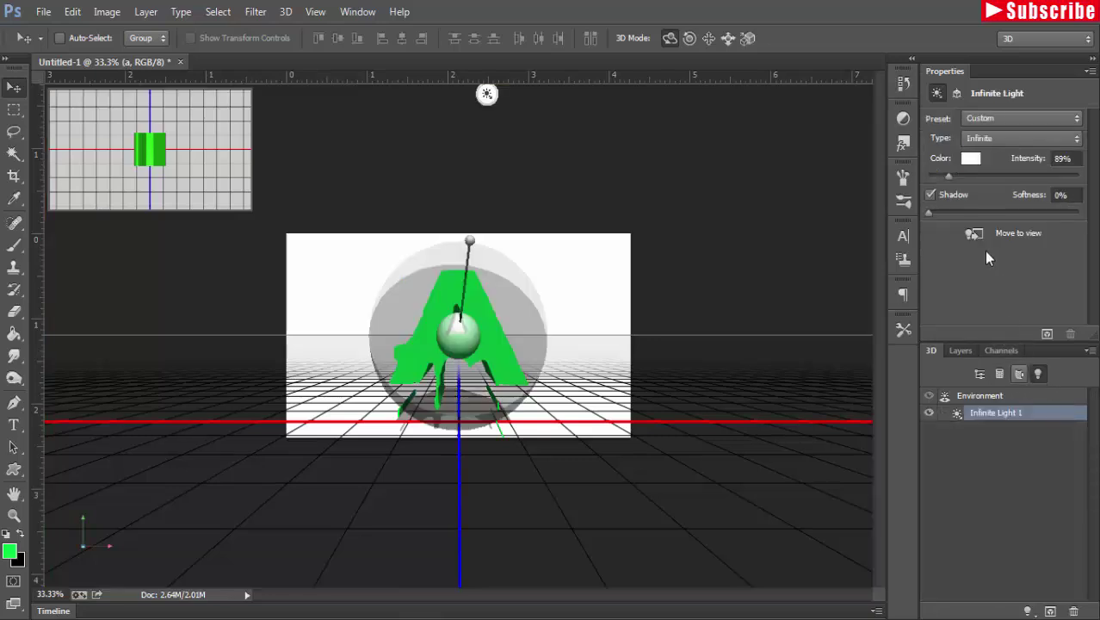
click(930, 196)
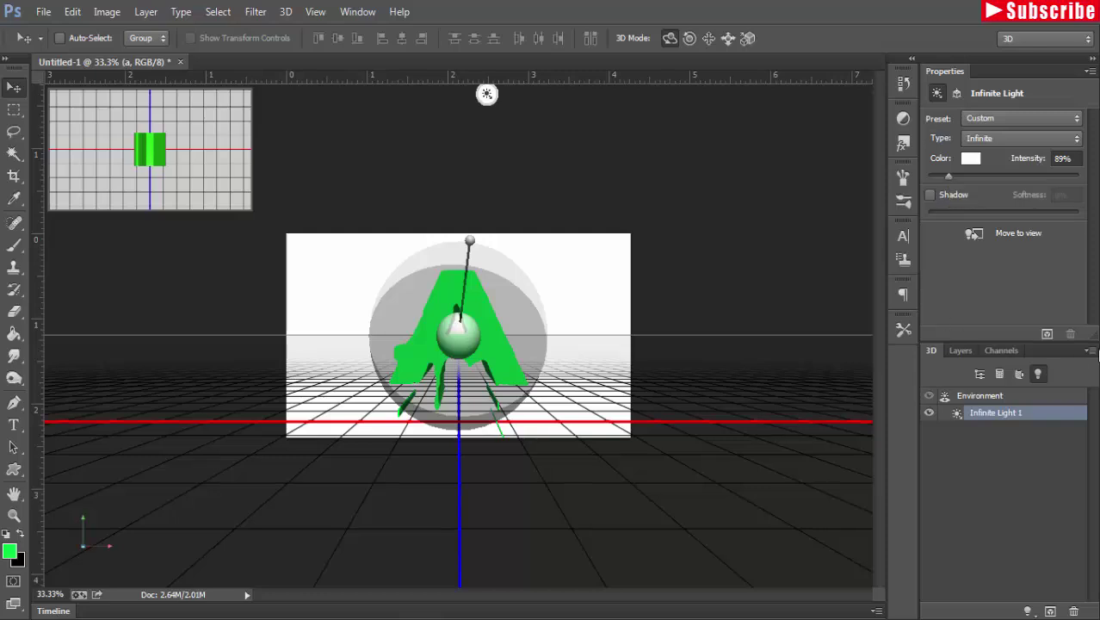
click(979, 375)
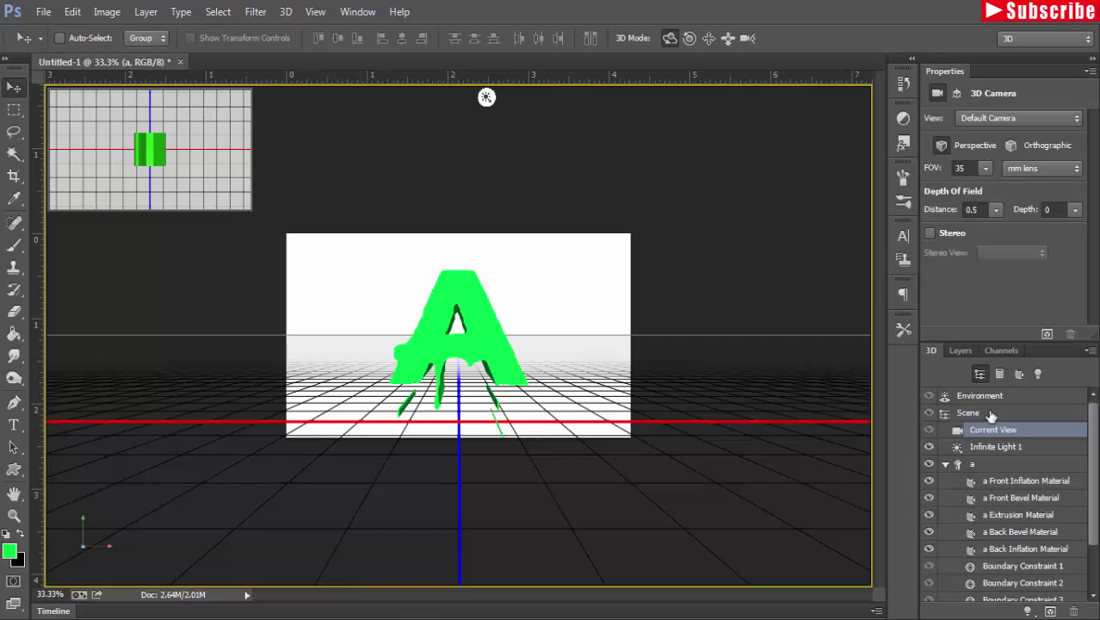
- Set the 'a Extrusion Material' diffuse colour to red (hue 352)
click(1025, 517)
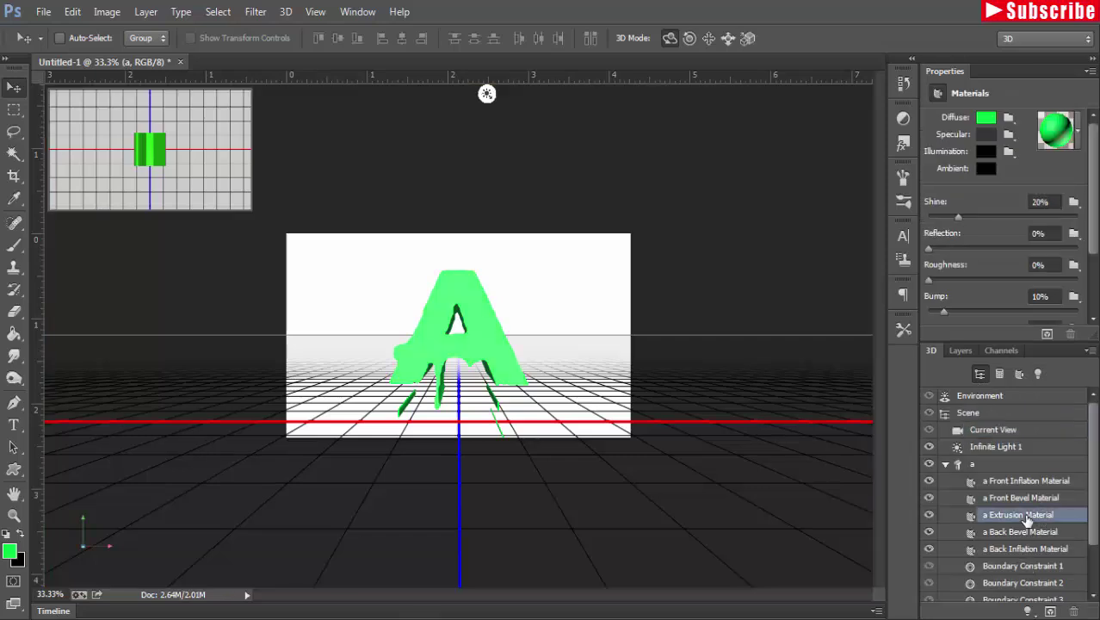
click(987, 117)
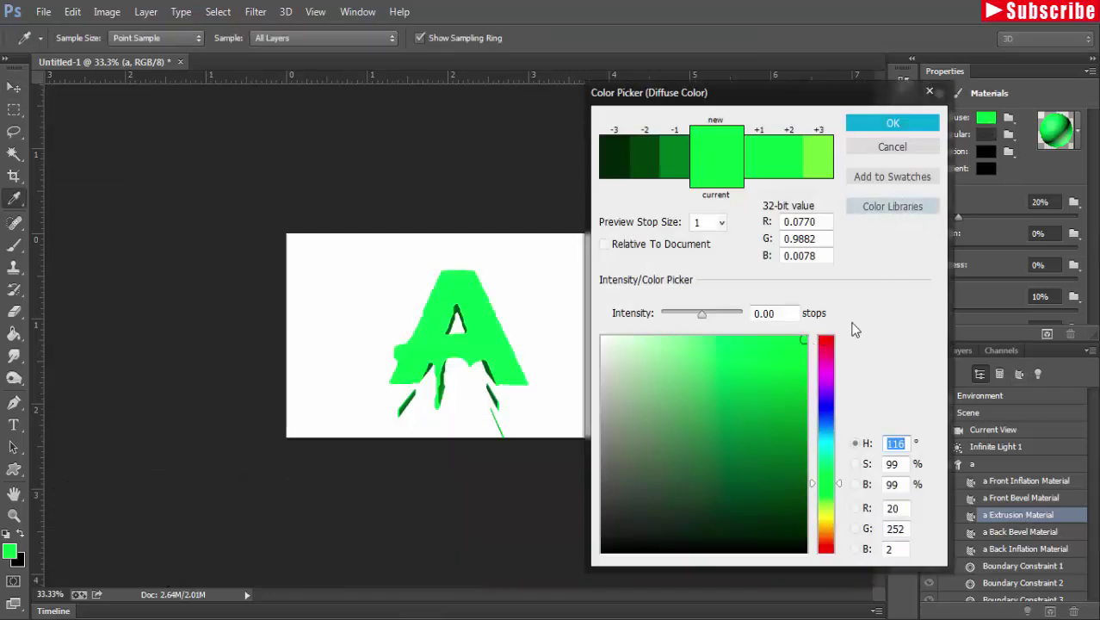
click(827, 342)
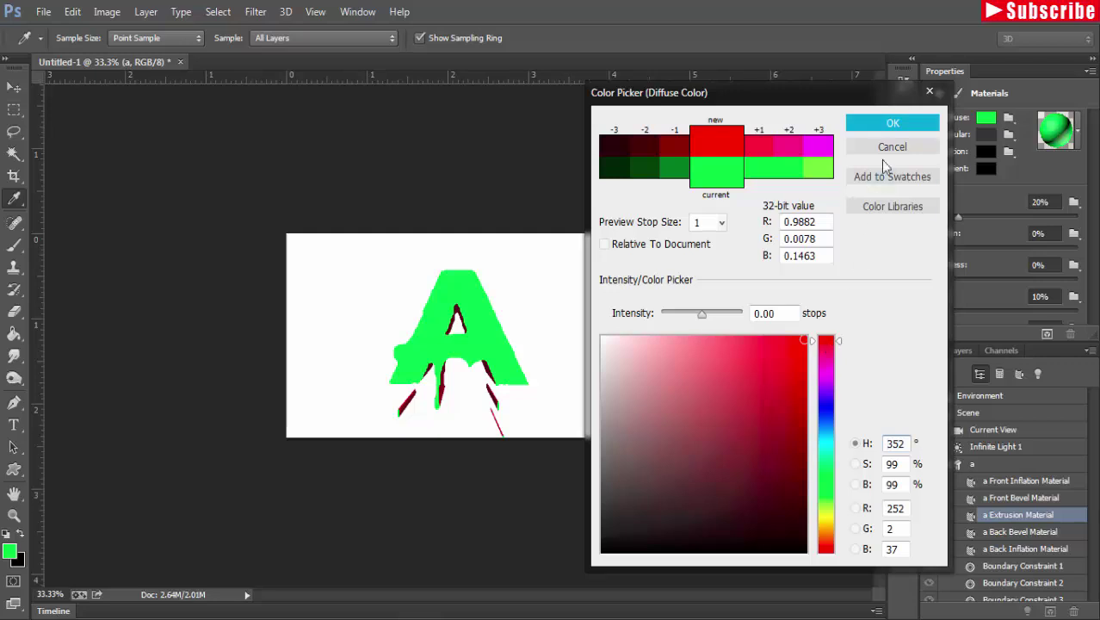
click(892, 125)
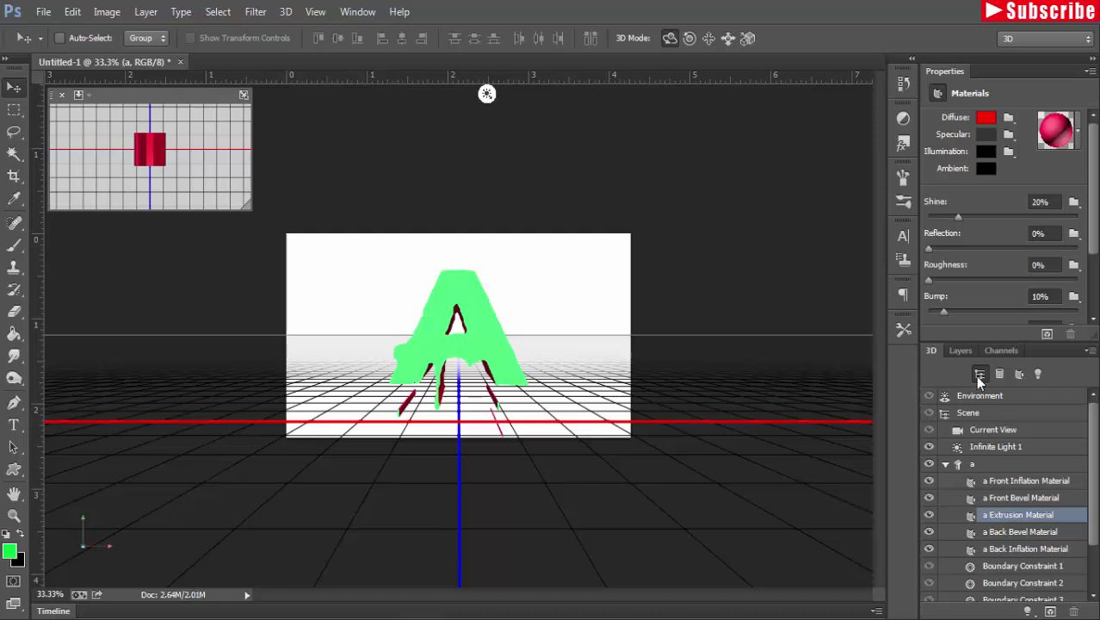
- Review the Scene and Environment settings, then show the A mesh properties (Extrusion Depth 518)
click(454, 332)
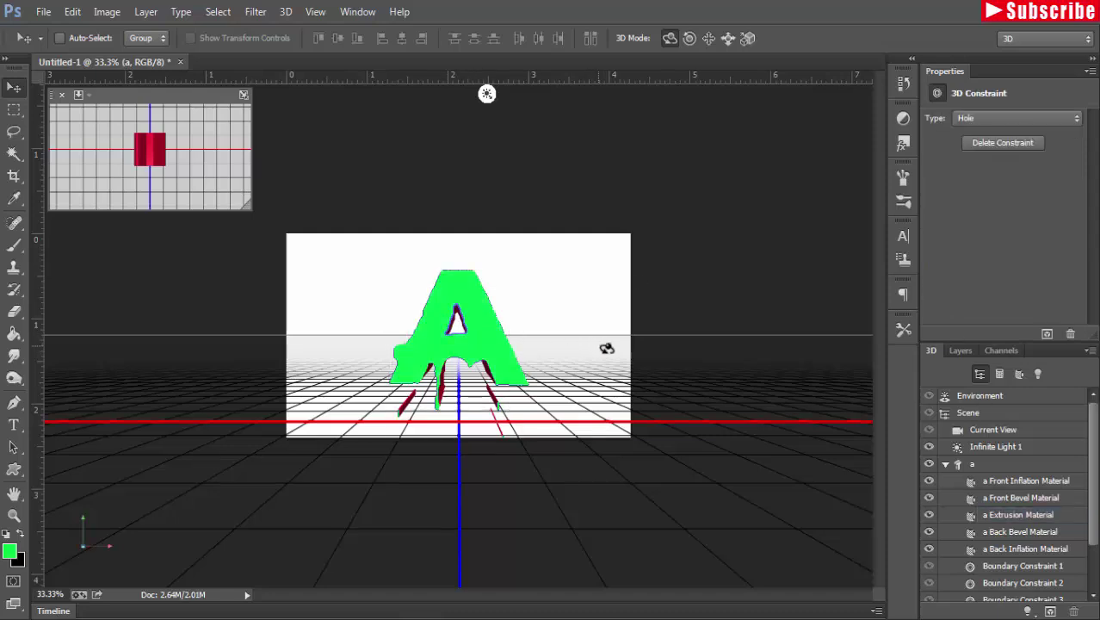
click(953, 414)
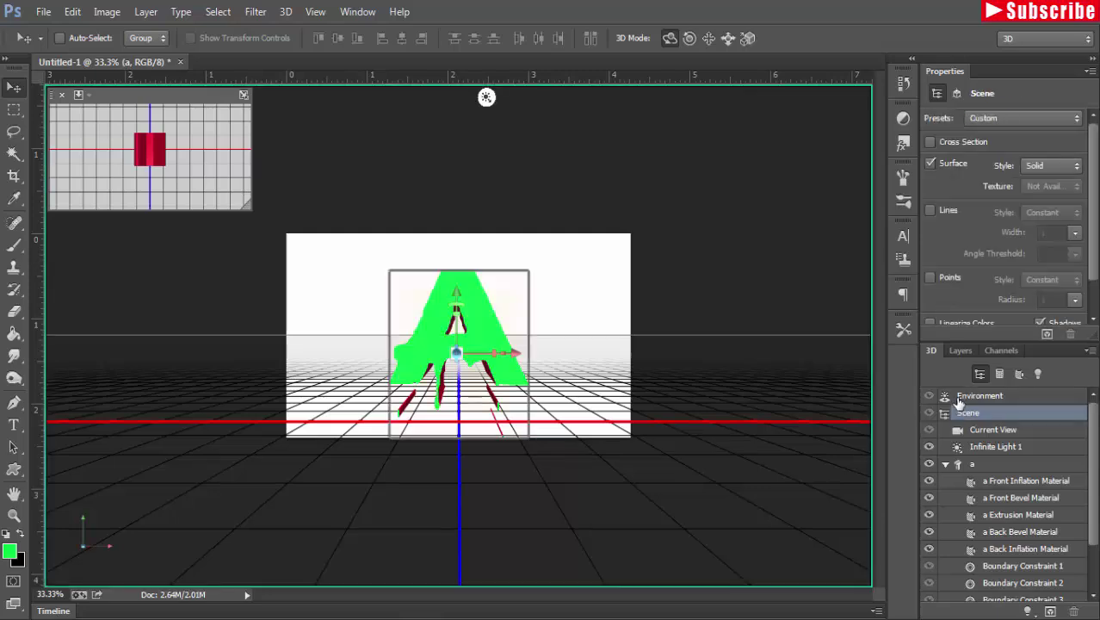
click(958, 398)
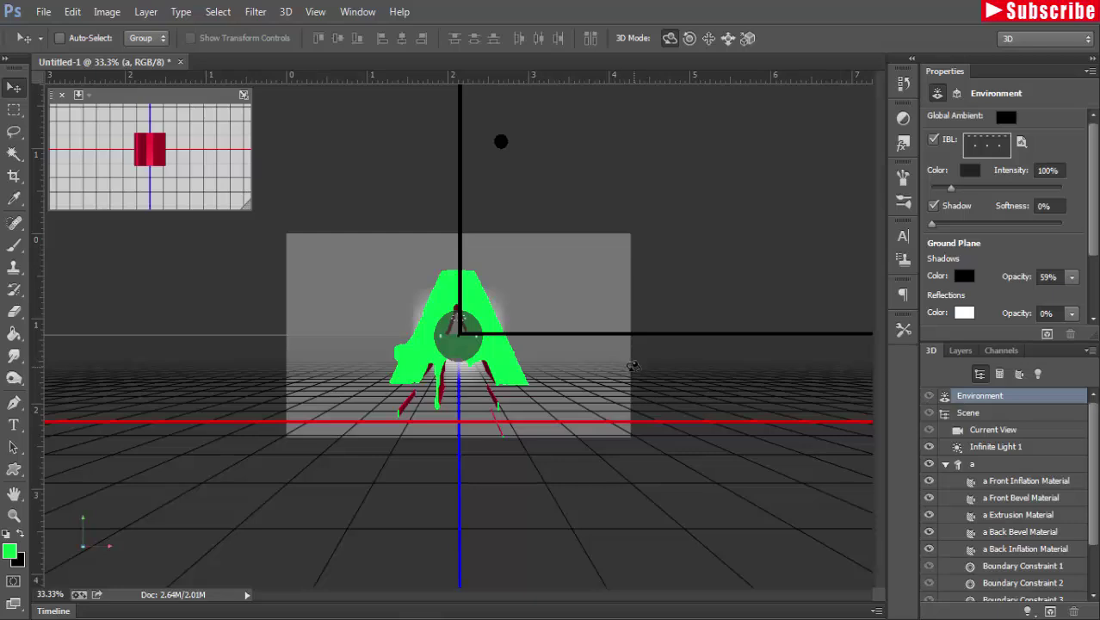
click(499, 352)
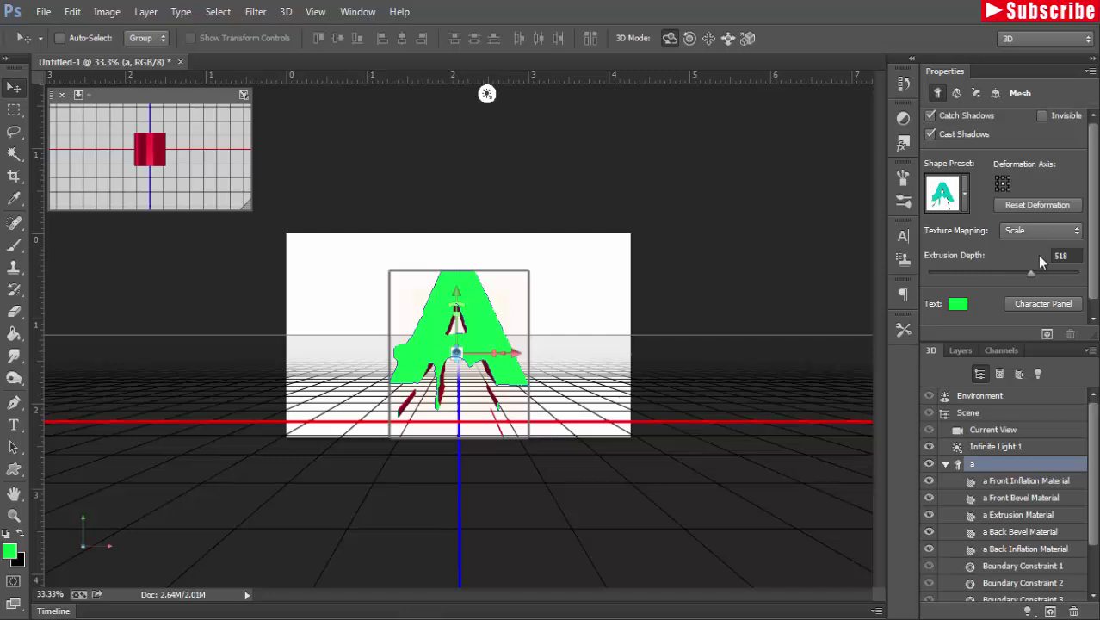
- Reduce the A's Extrusion Depth to 215 and select both the a and Background layers
drag(1030, 272, 1016, 272)
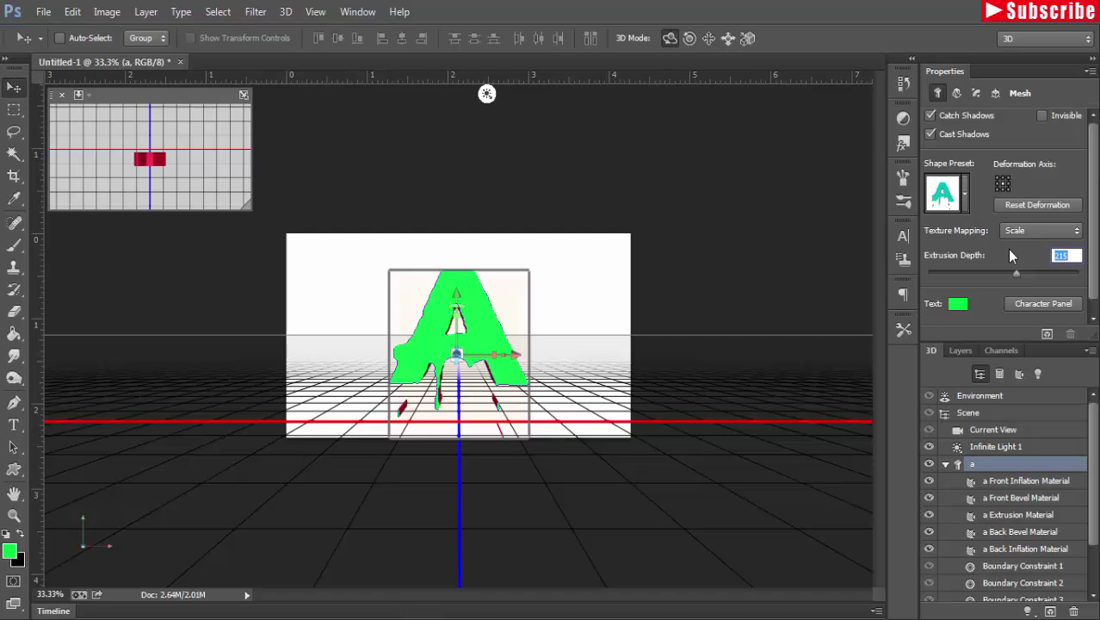
click(961, 352)
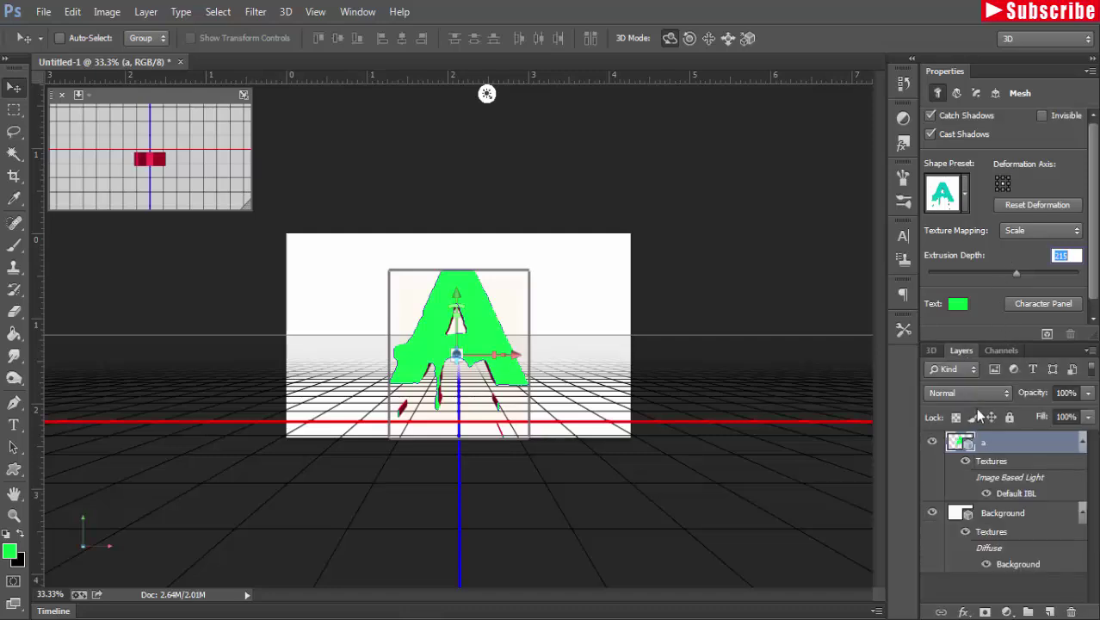
shift+click(999, 515)
right_click(1012, 444)
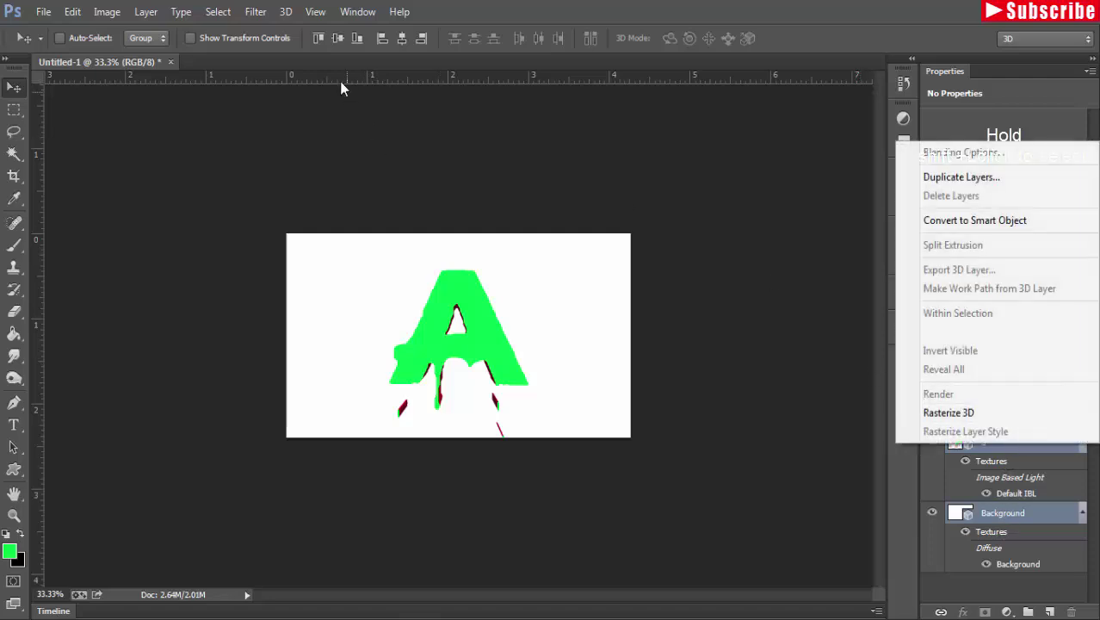
- Merge the two 3D layers into one, render the scene, then stop the render with Esc
click(291, 12)
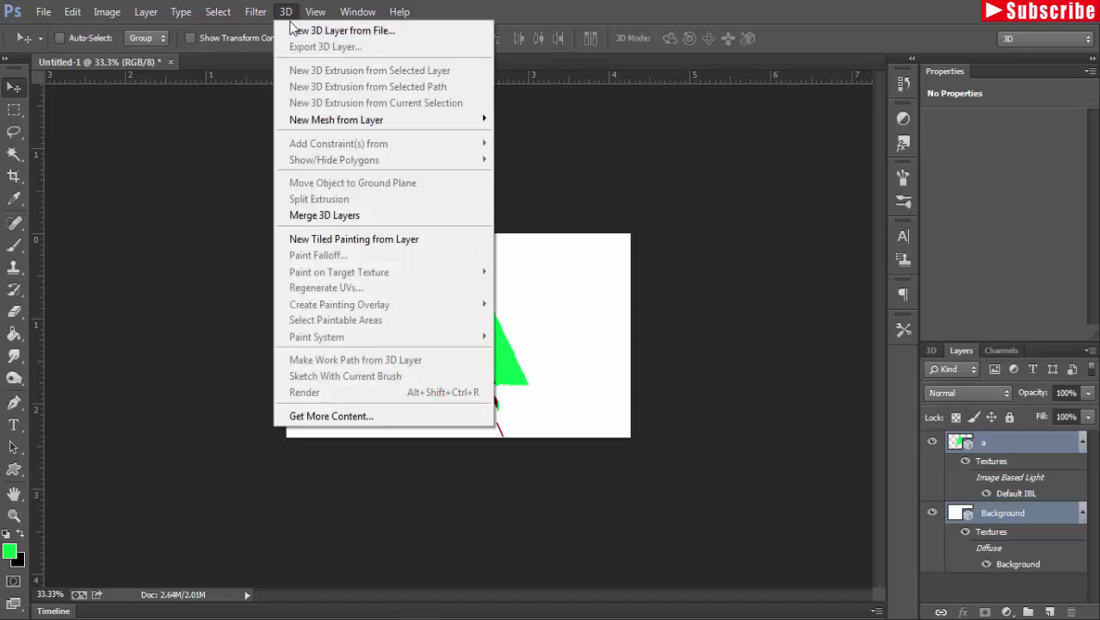
click(332, 215)
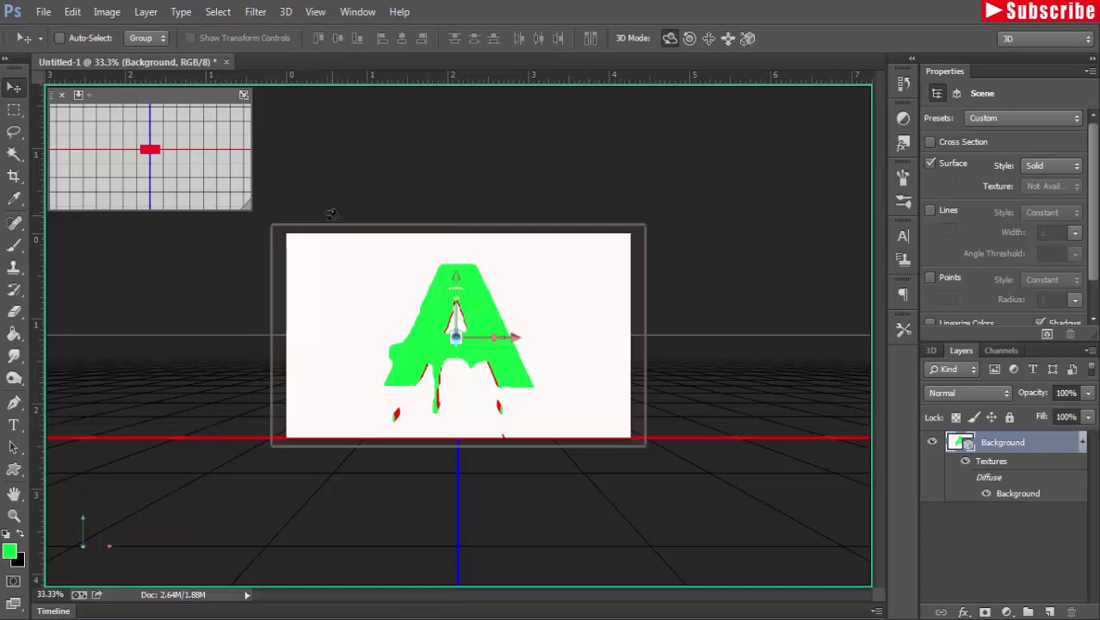
click(286, 12)
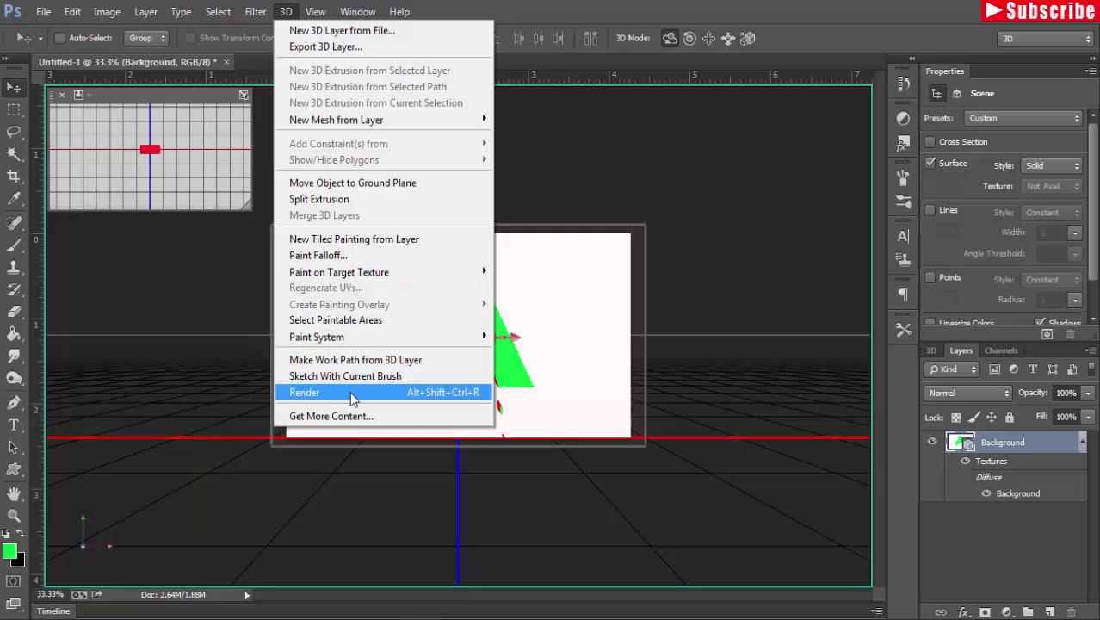
click(350, 394)
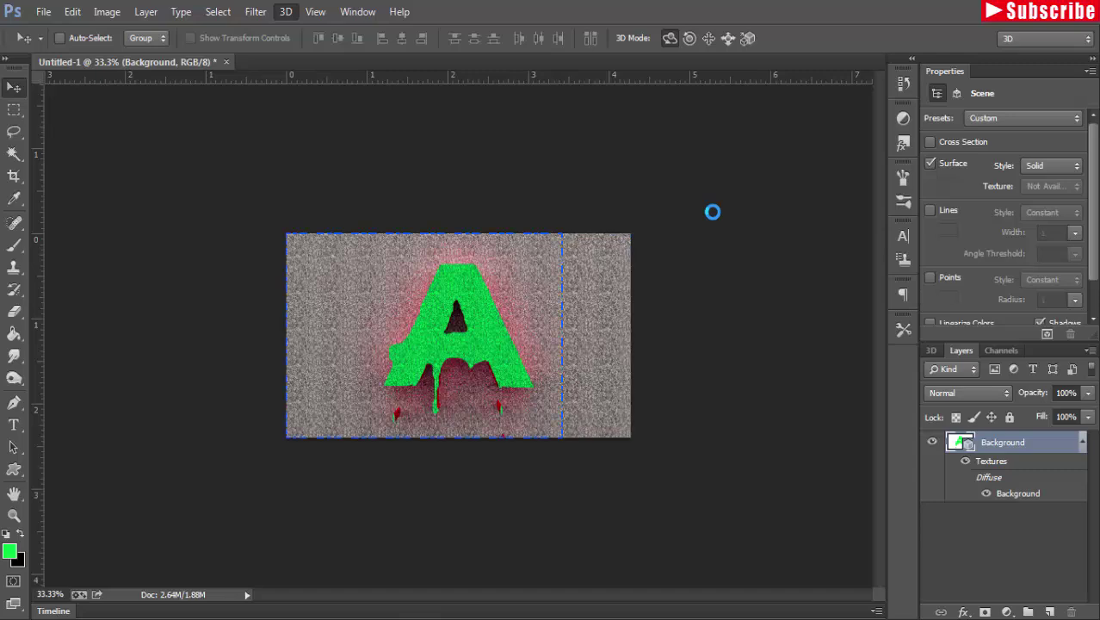
key(Escape)
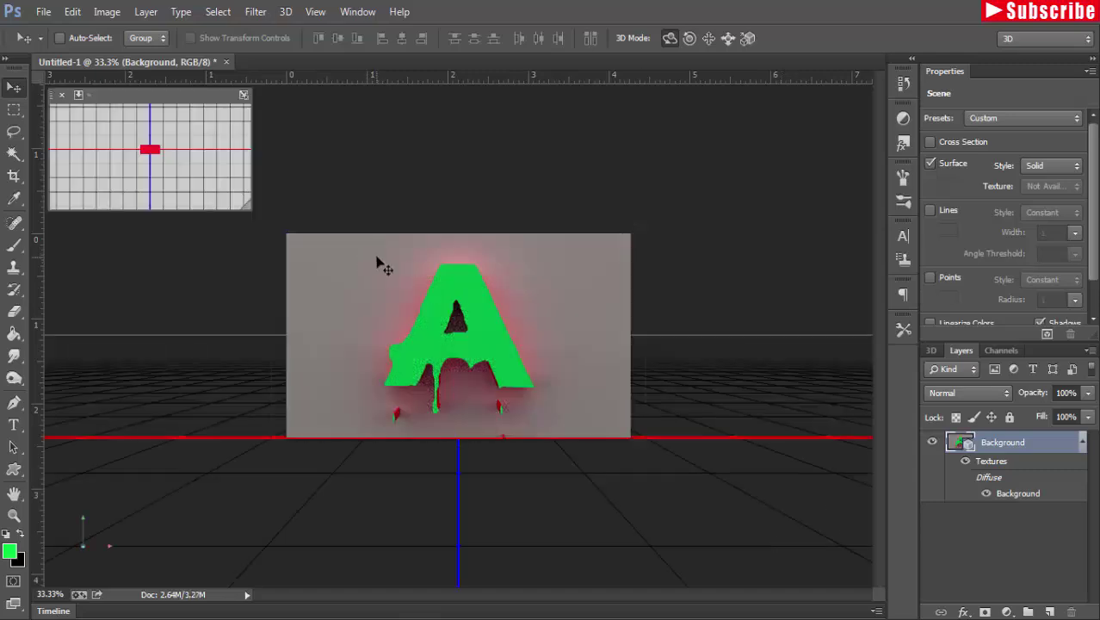
- Magic-wand select the A's green front face and paste a copy onto new Layer 1
key(ctrl+plus)
key(ctrl+plus)
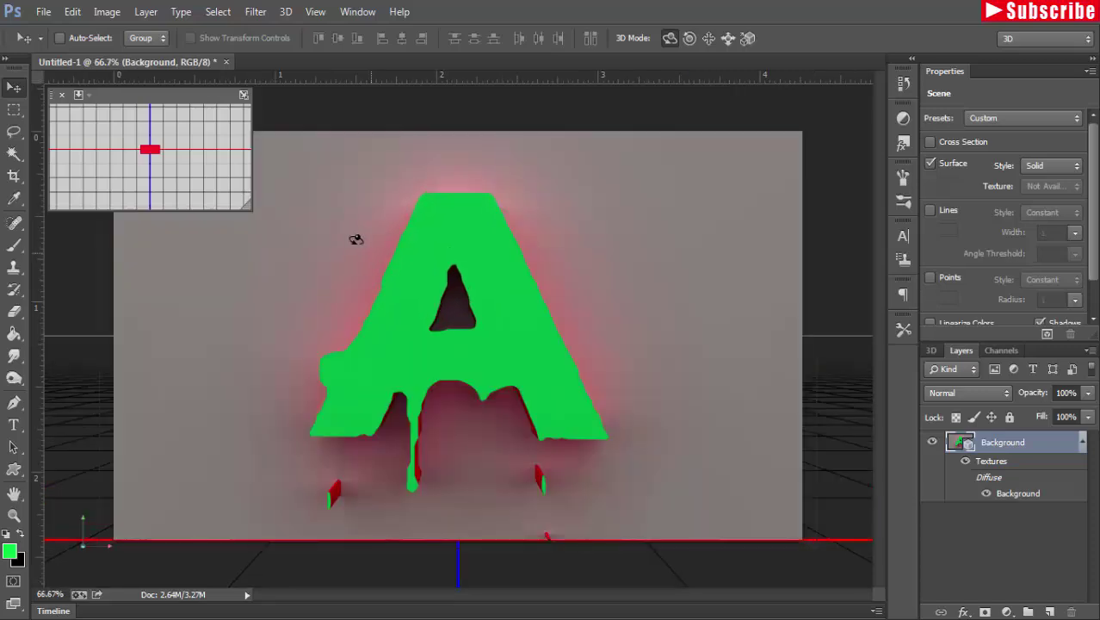
click(14, 154)
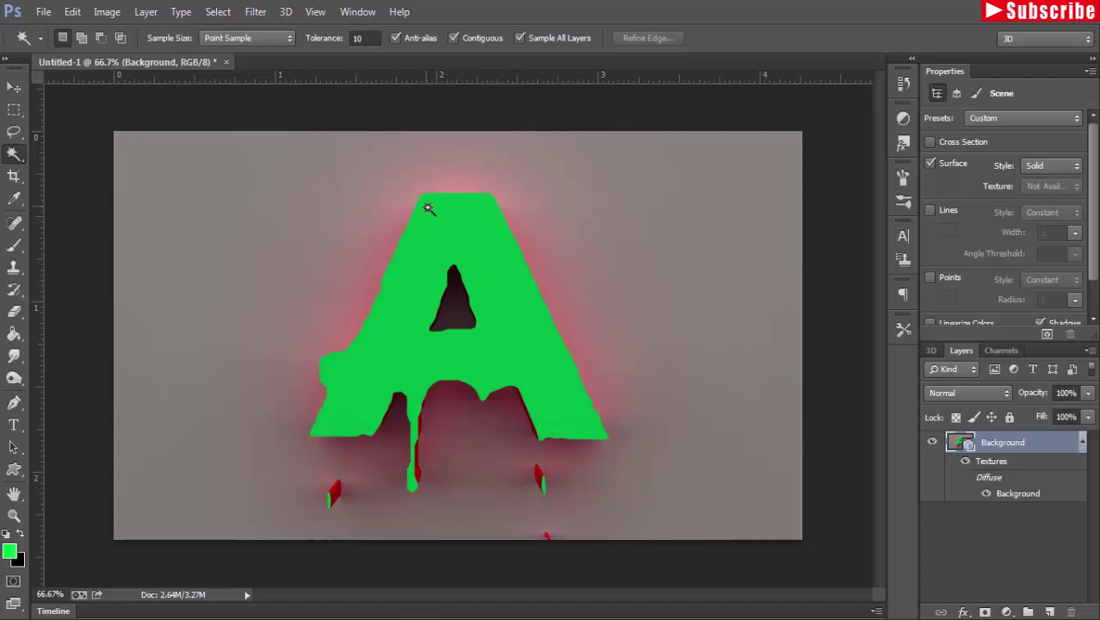
click(428, 212)
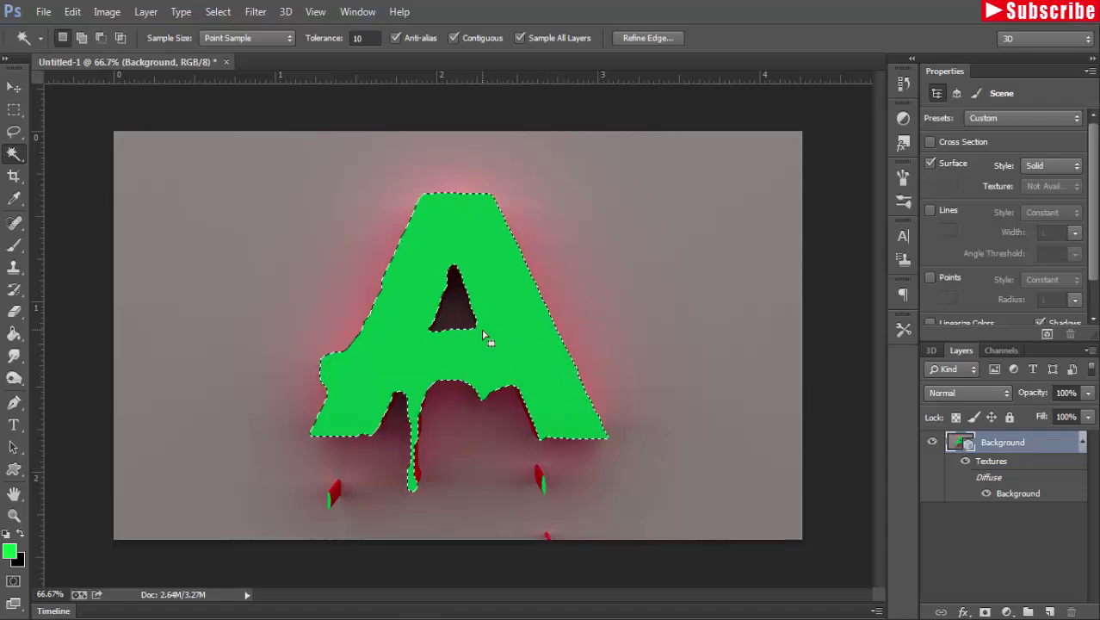
click(76, 14)
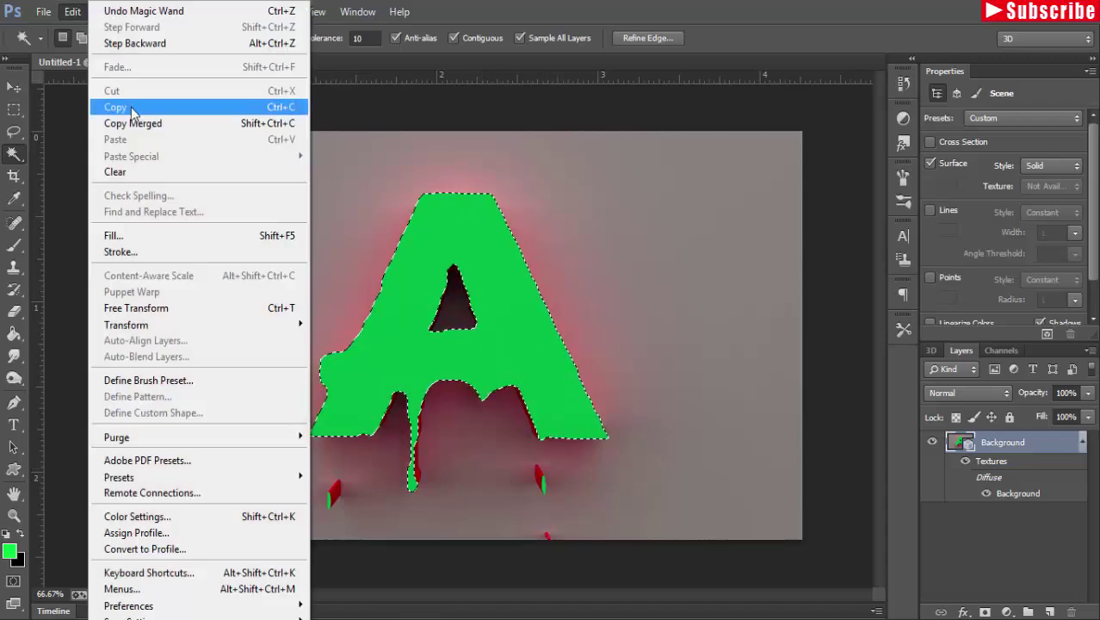
click(137, 107)
click(73, 12)
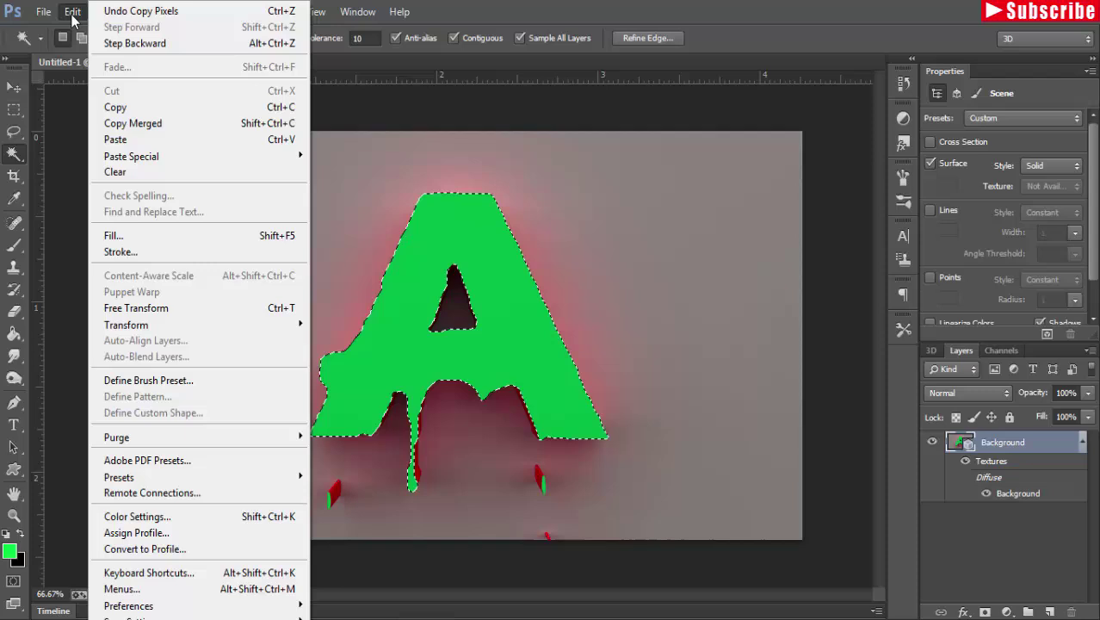
click(109, 141)
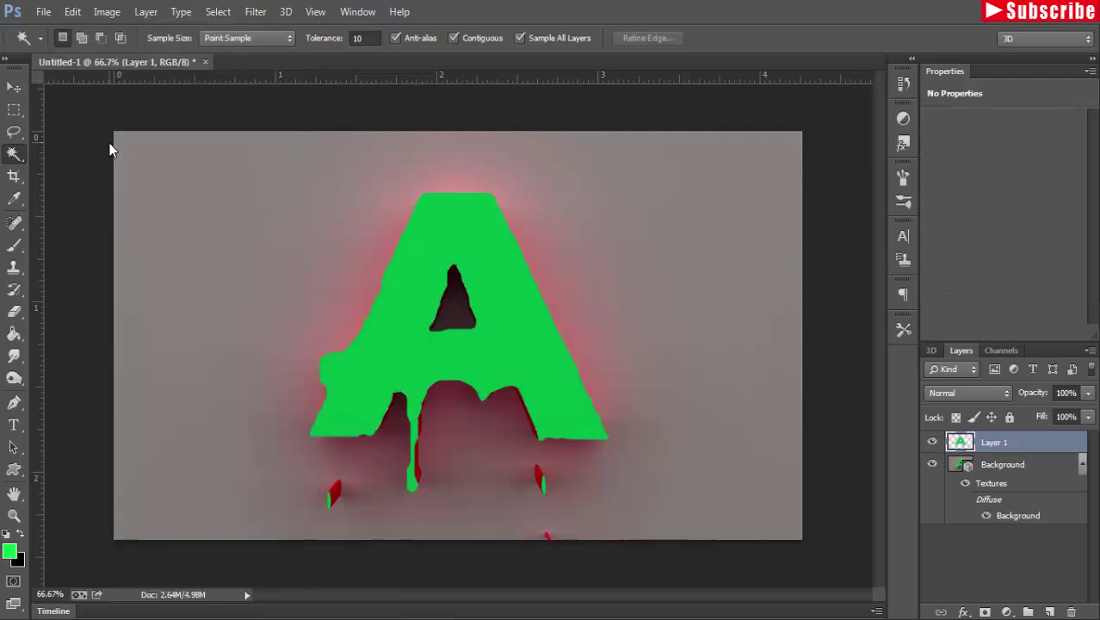
- Give Layer 1 a white-to-black Gradient Overlay layer effect
click(964, 611)
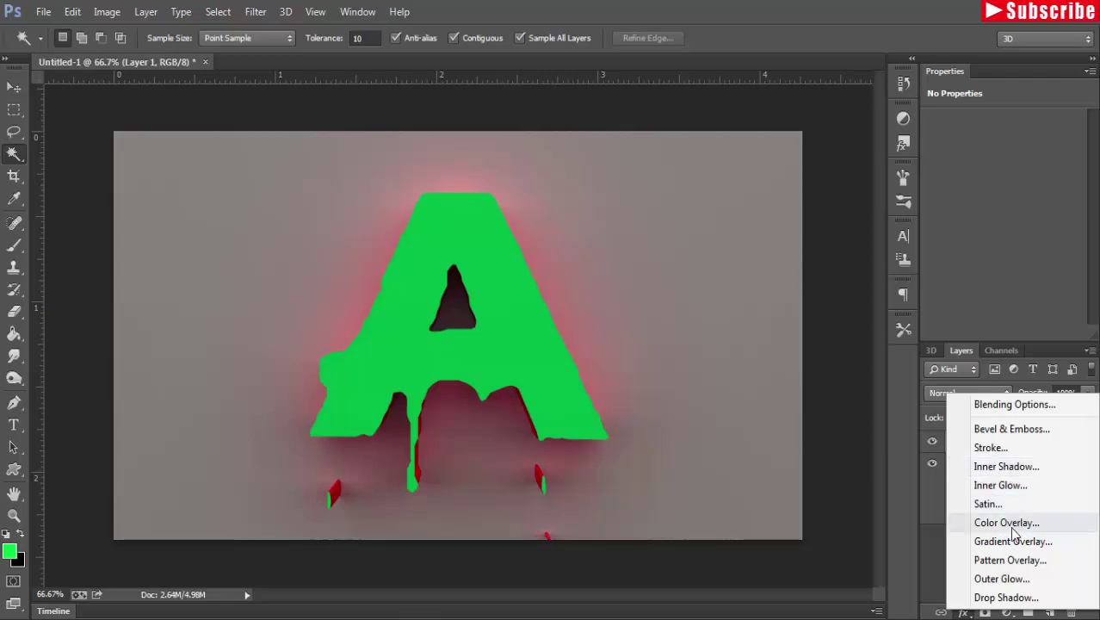
click(1013, 542)
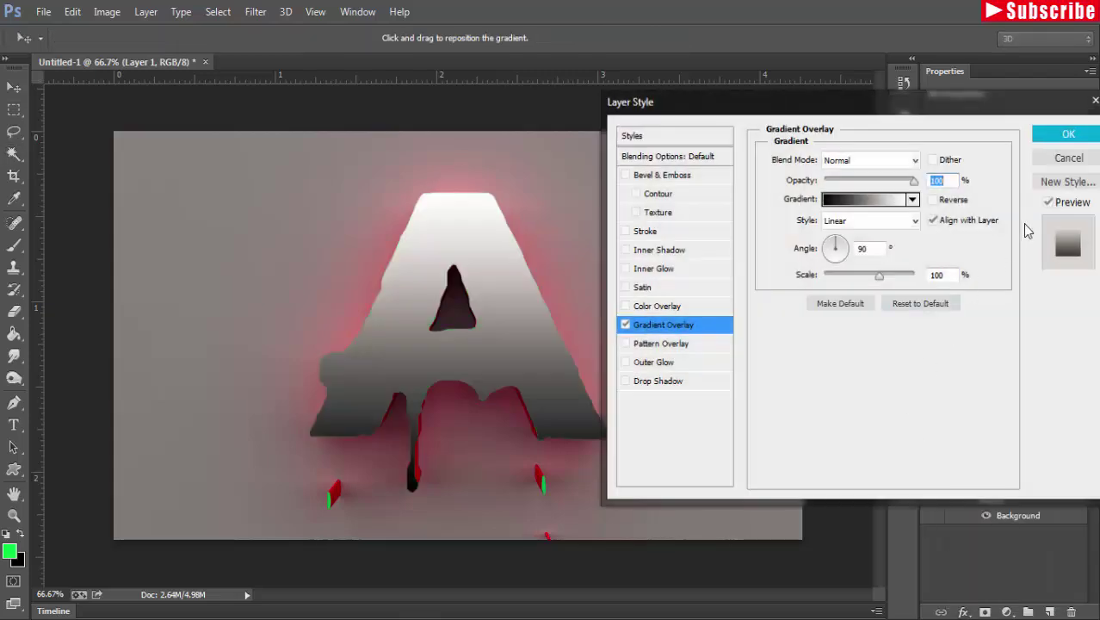
click(1068, 134)
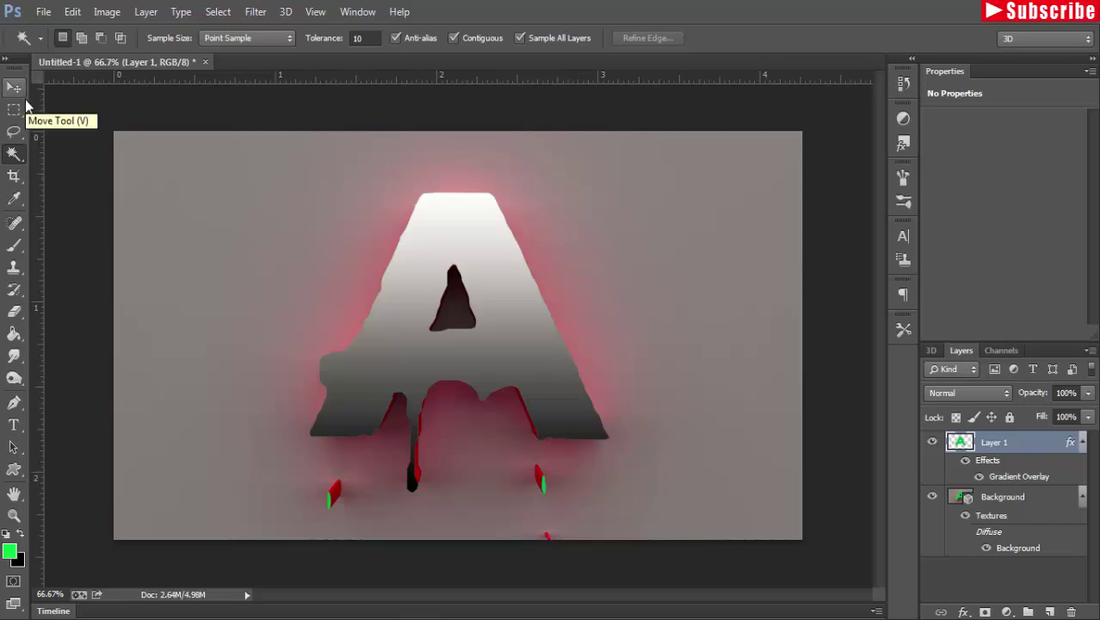
- Create empty Layer 2 and bring up an enlarged Brush Preset picker
click(1049, 612)
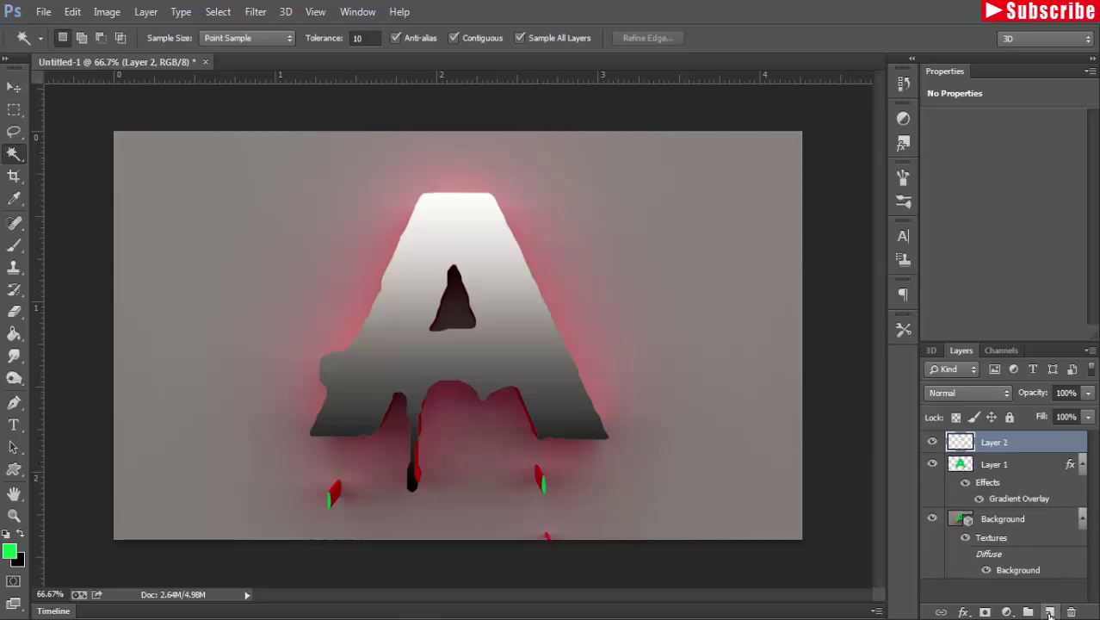
click(14, 247)
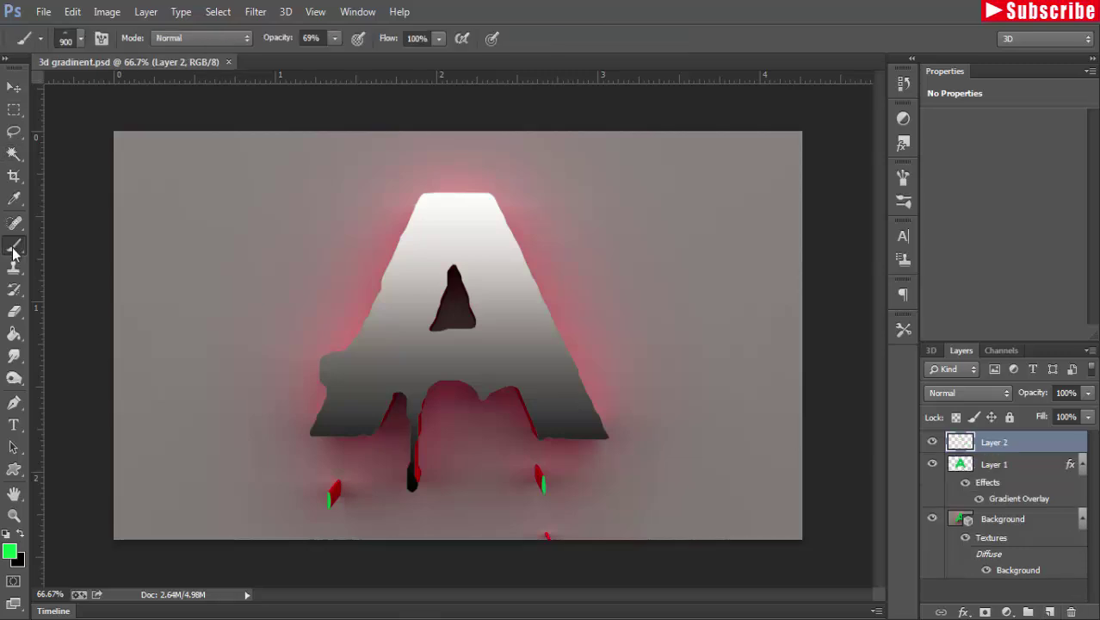
click(80, 39)
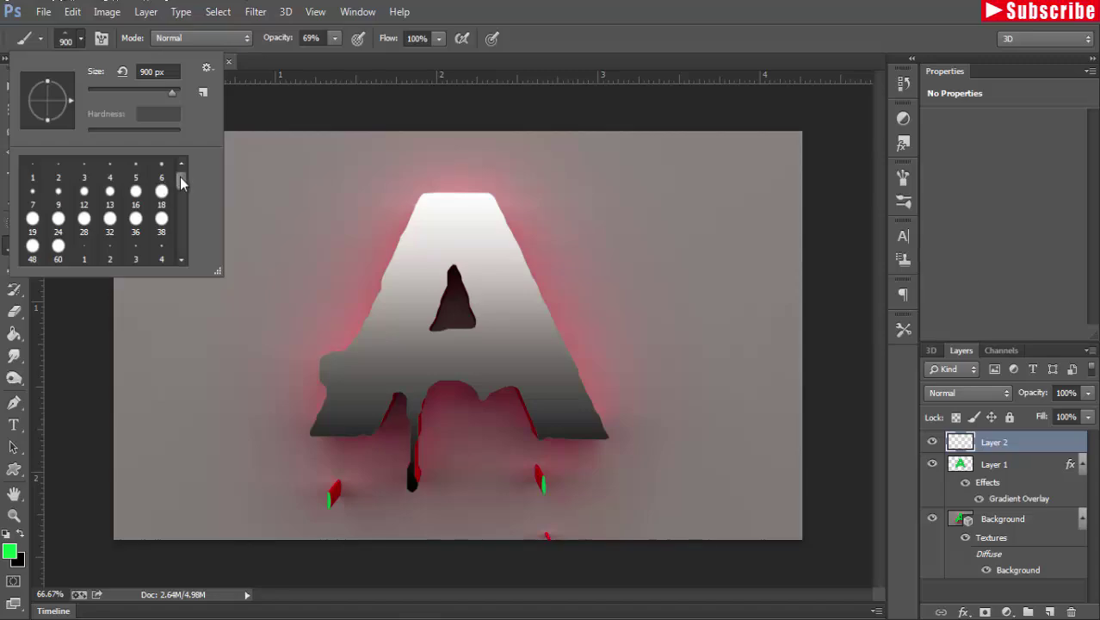
drag(180, 176, 186, 248)
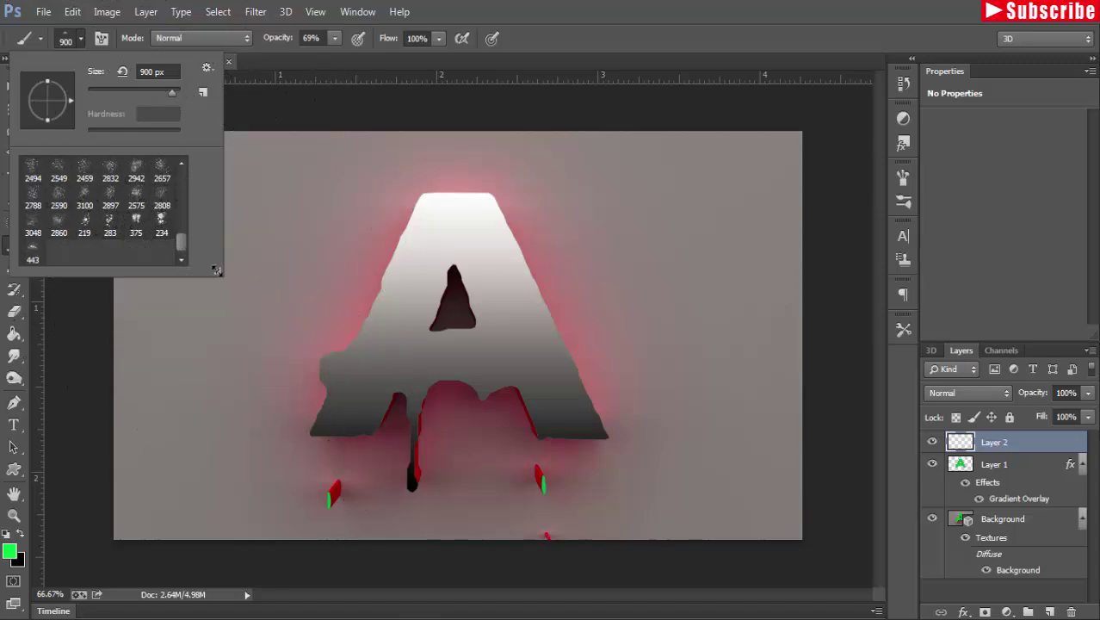
mouse_move(219, 272)
mouse_down()
mouse_move(558, 520)
mouse_move(600, 489)
mouse_up()
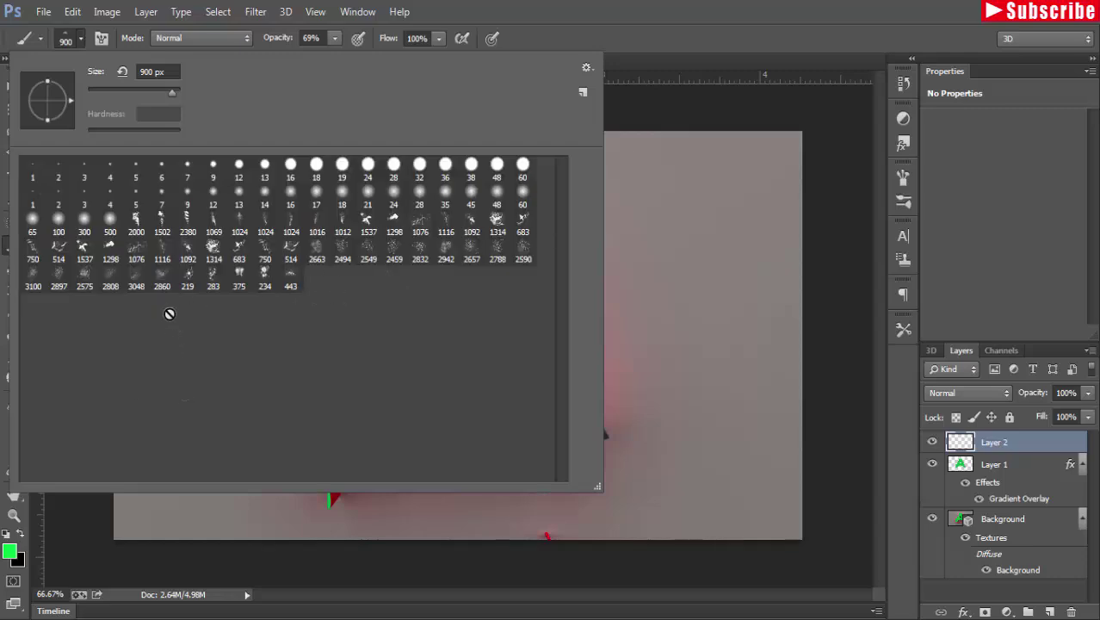
- Try the 2860, 219, 283 and 234 splatter presets, then settle on the 443 splatter brush
click(168, 282)
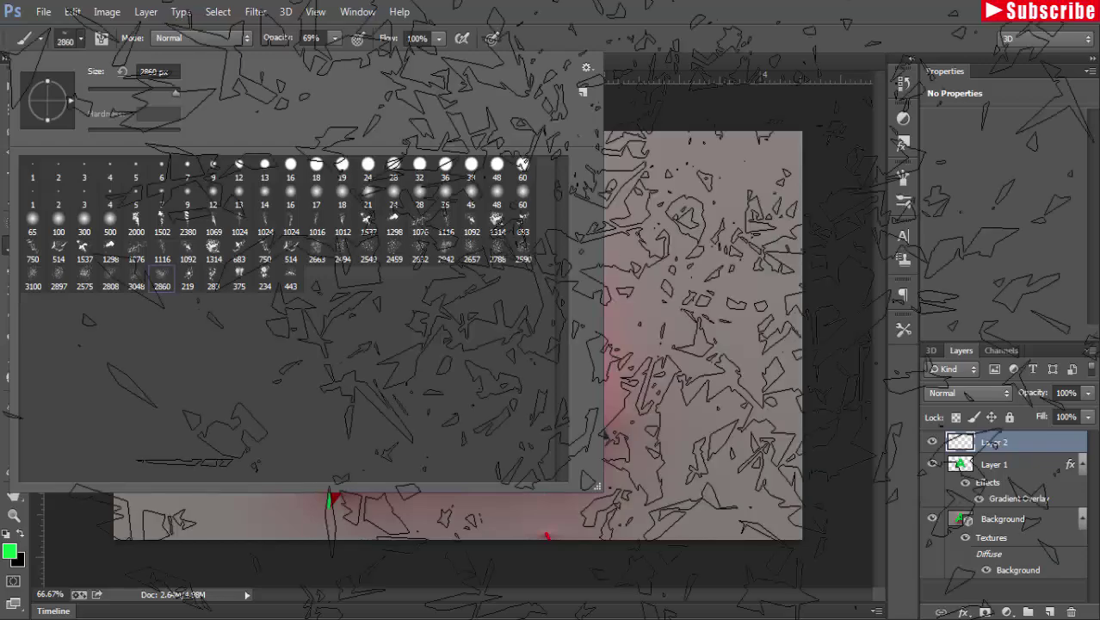
click(189, 278)
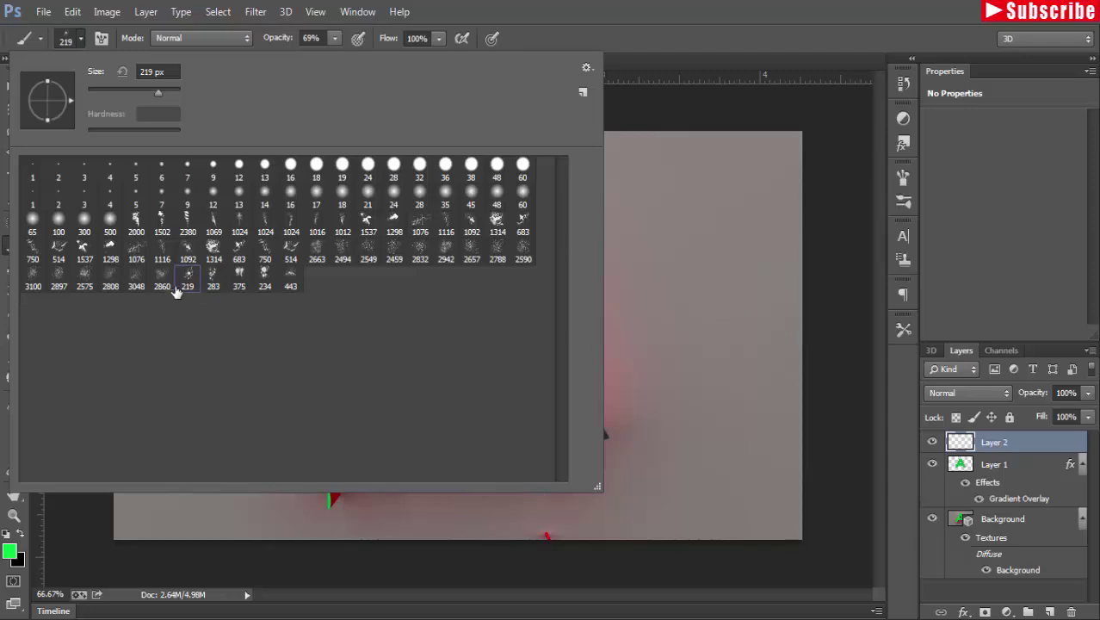
click(212, 278)
click(264, 278)
click(290, 276)
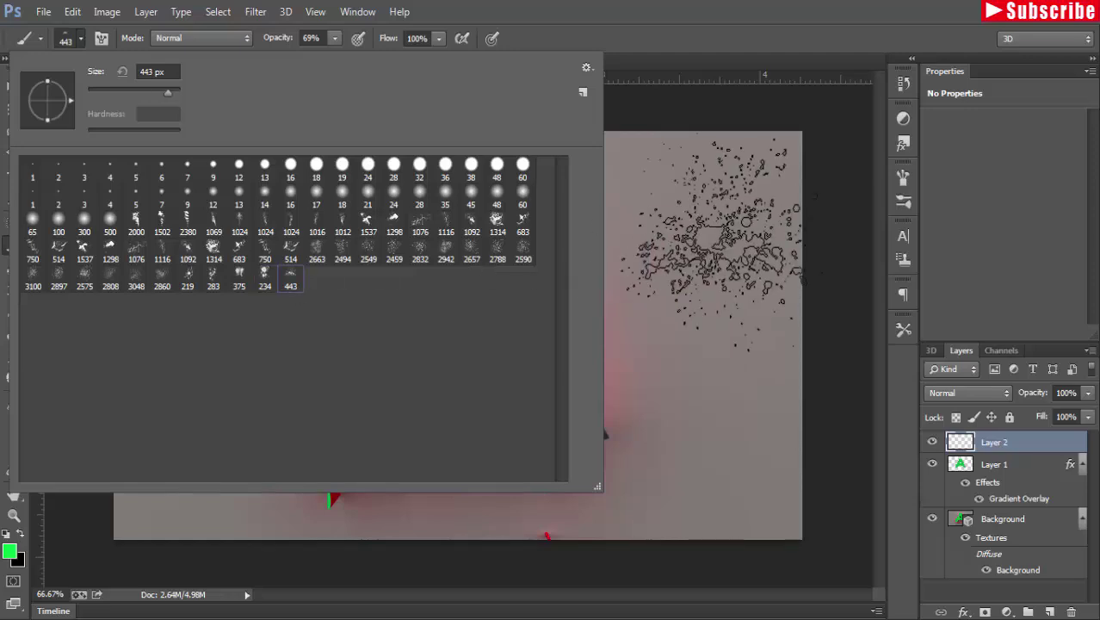
click(737, 9)
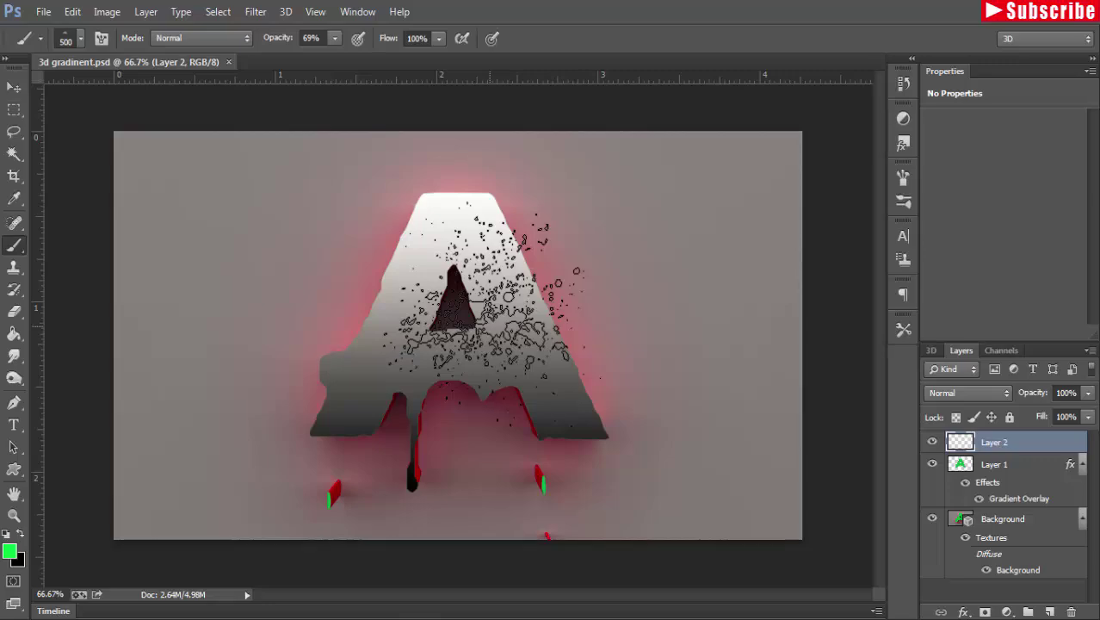
- Enlarge the brush to 1500 px, stamp green splatter twice on the A, and set Layer 2 to Overlay
key(bracketright)
key(bracketright)
key(bracketright)
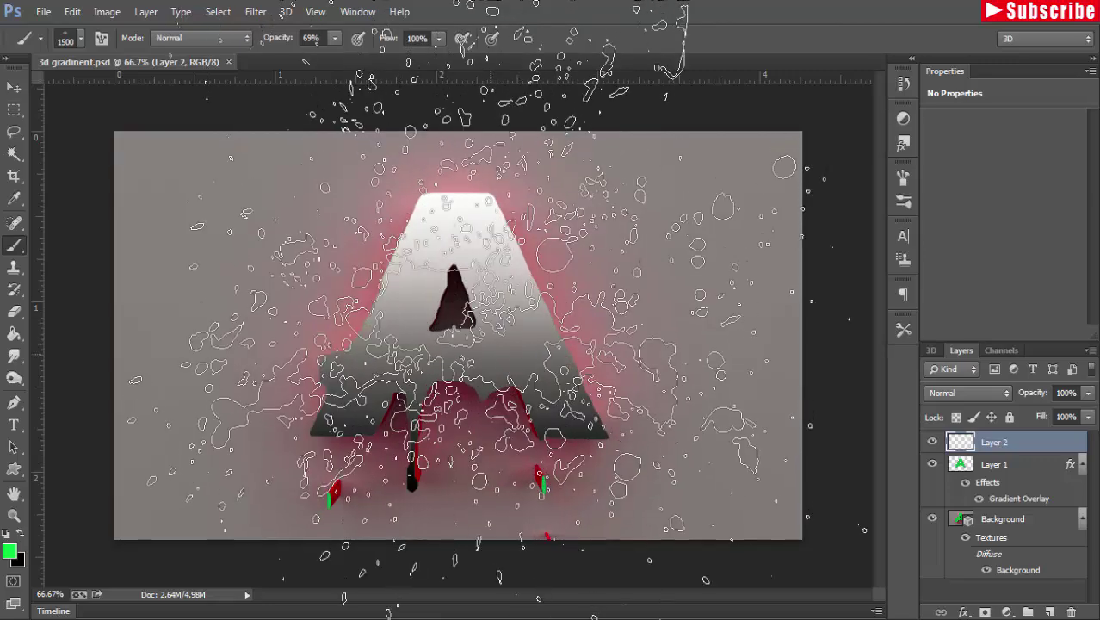
key(bracketright)
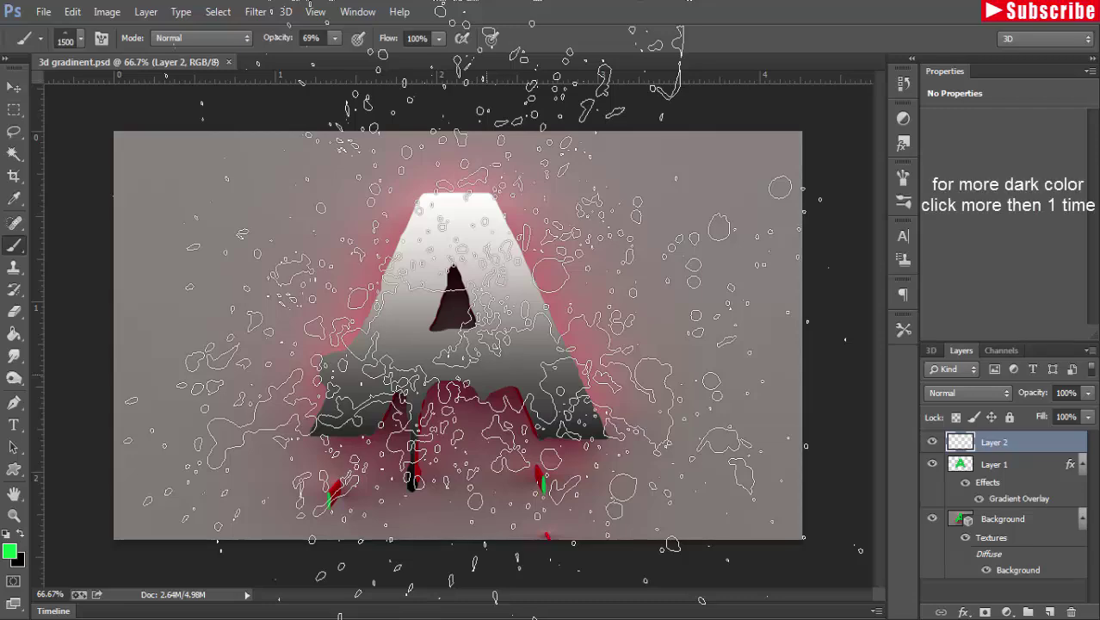
click(491, 318)
click(491, 319)
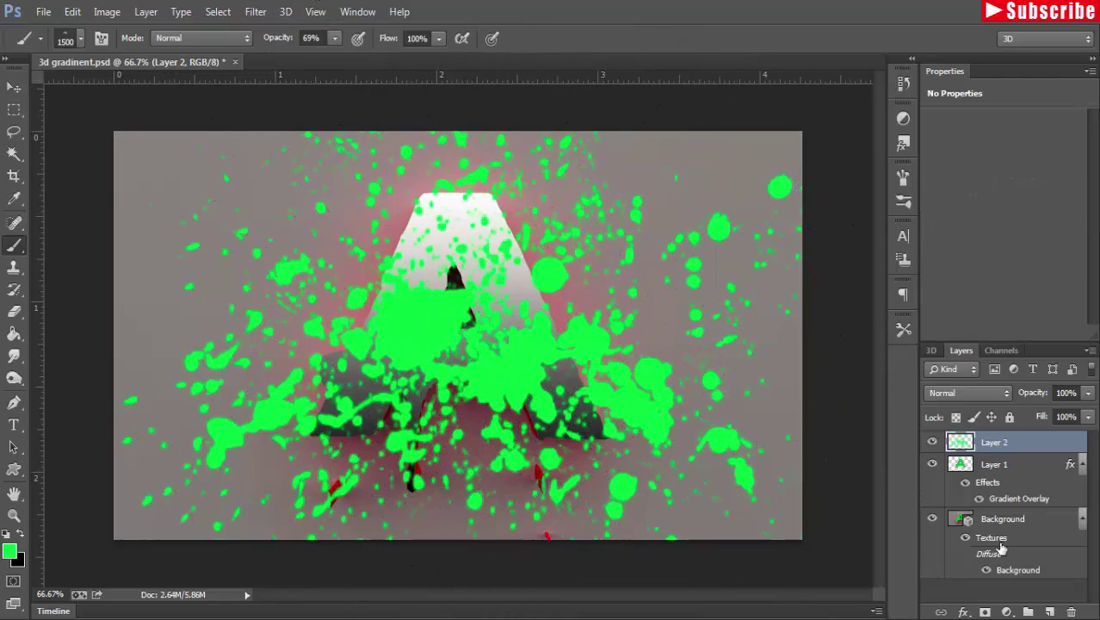
click(1007, 394)
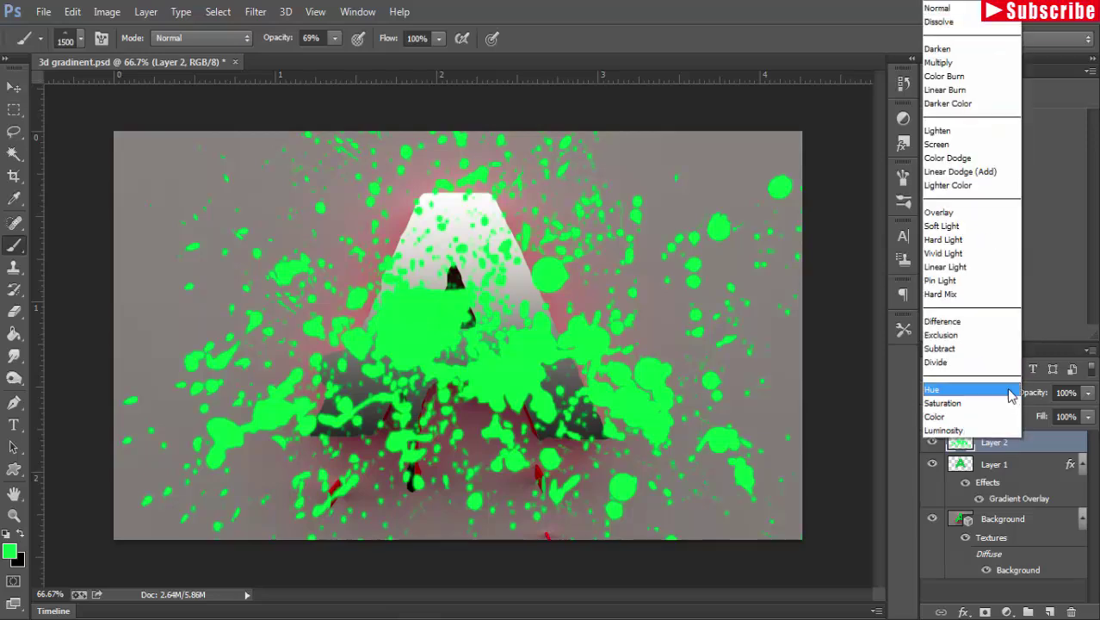
click(977, 215)
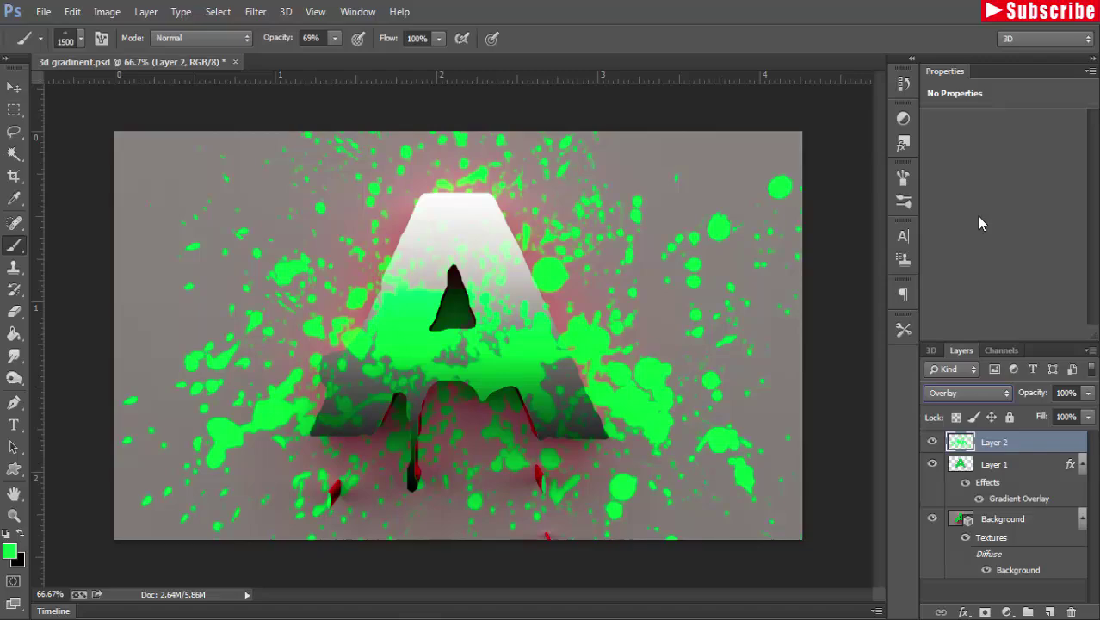
- Set the foreground paint colour to yellow
click(14, 553)
click(829, 317)
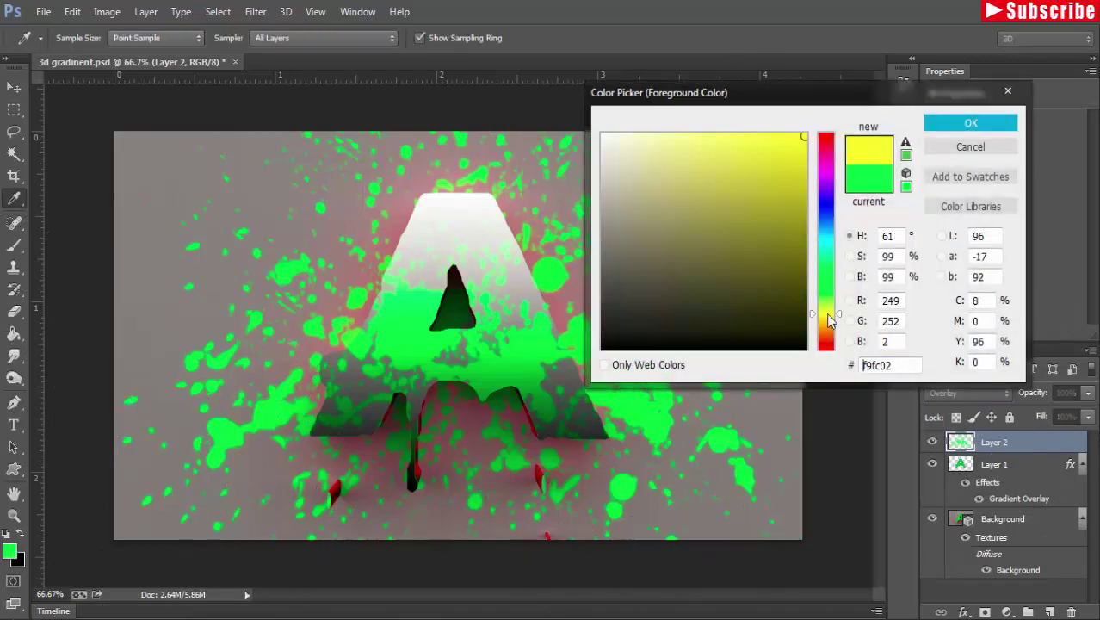
click(934, 123)
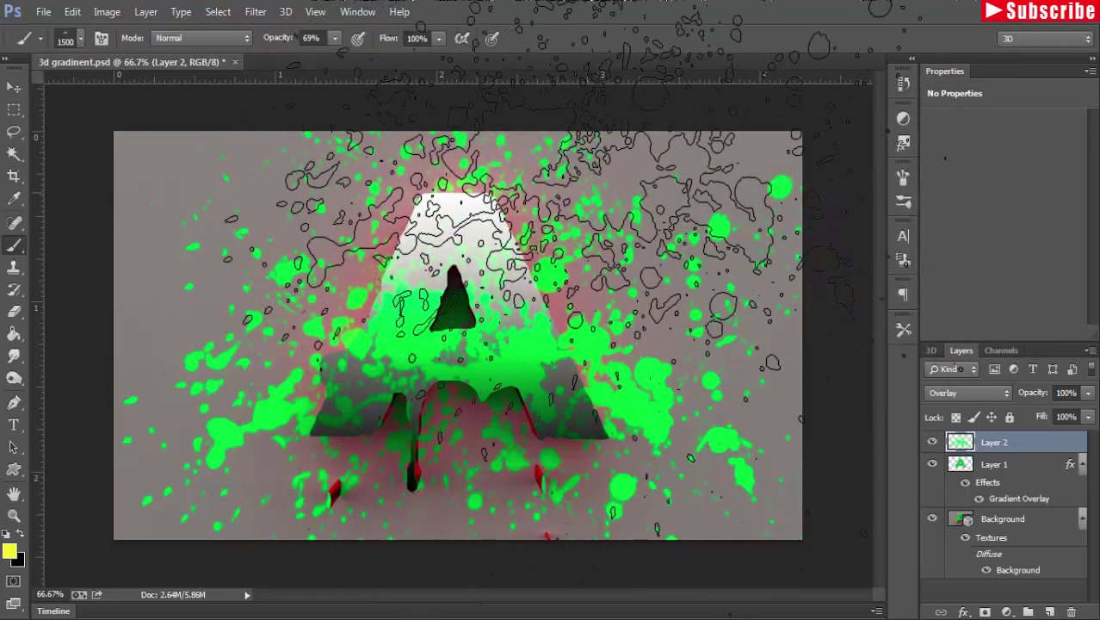
- At 300 px brush size, stamp yellow splatter twice near the top and twice on the left of the A
key(bracketleft)
key(bracketleft)
key(bracketleft)
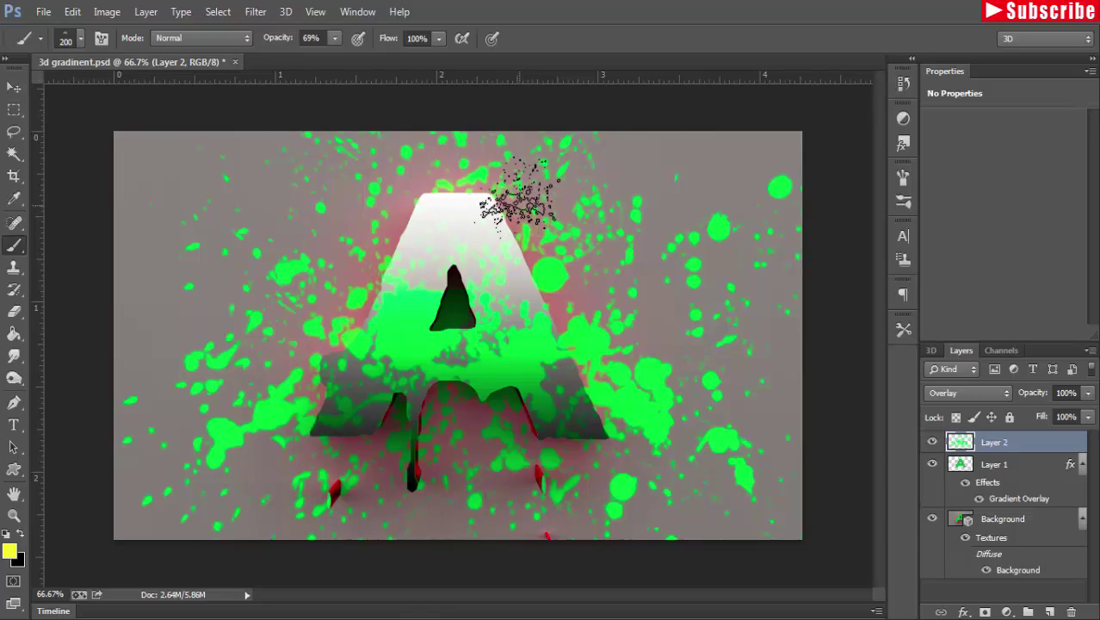
key(bracketright)
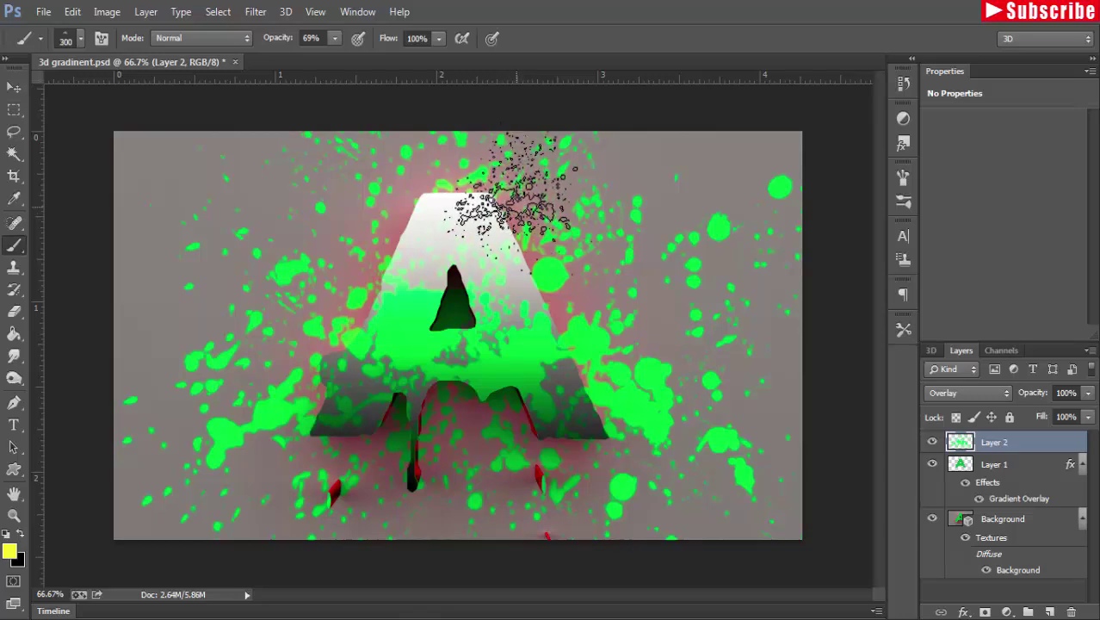
click(514, 197)
click(515, 196)
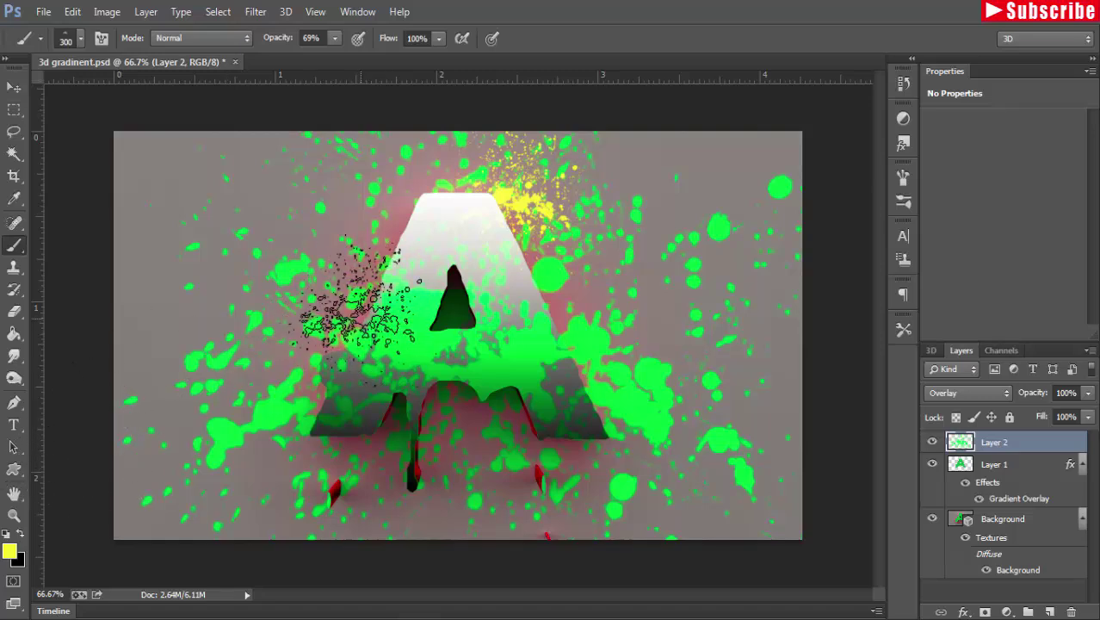
click(359, 293)
click(360, 292)
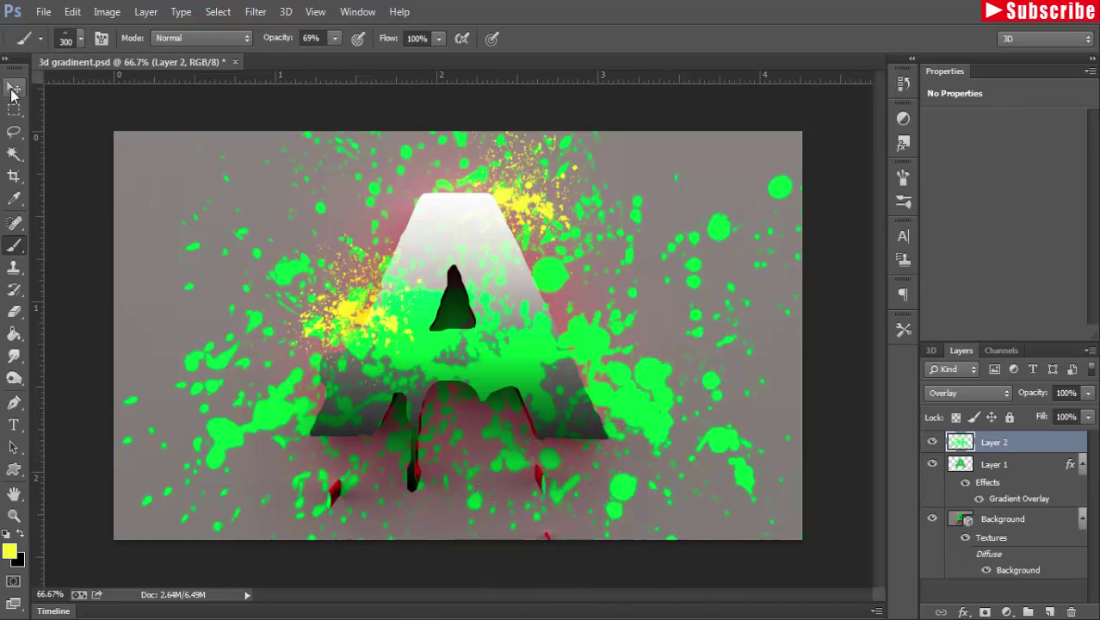
- Switch Layer 2's blend mode to Multiply to darken the green and yellow splatters
click(13, 90)
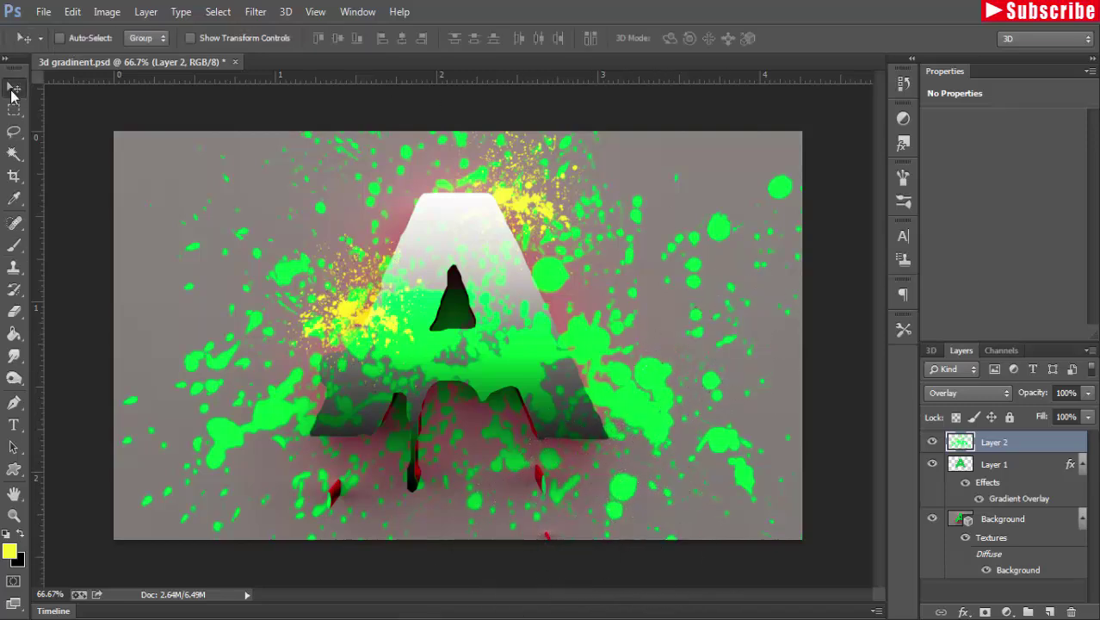
click(1005, 392)
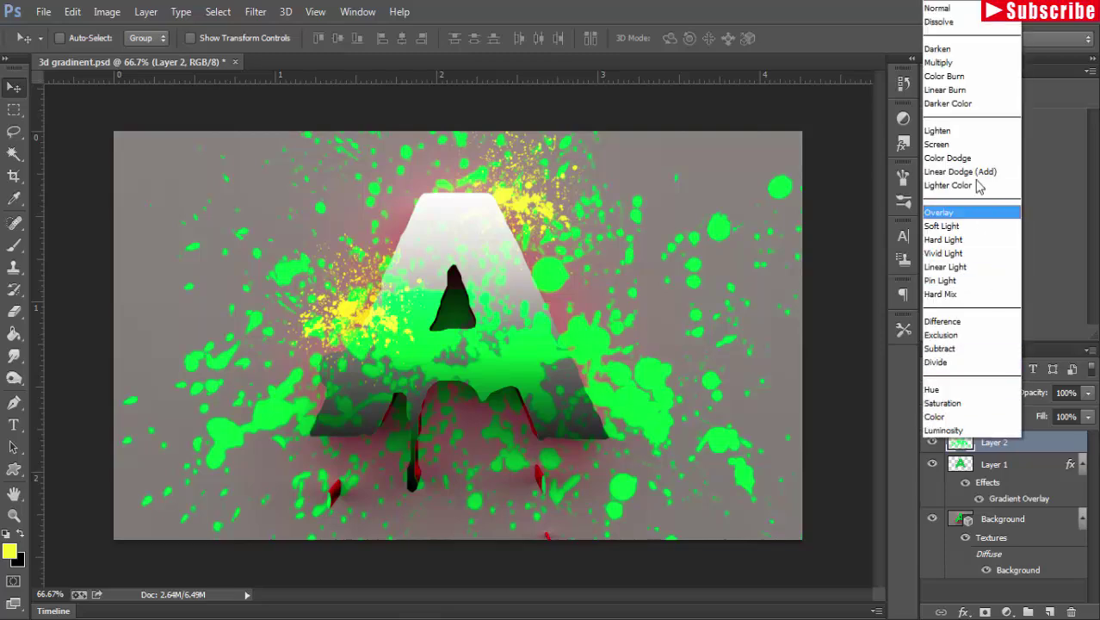
click(977, 65)
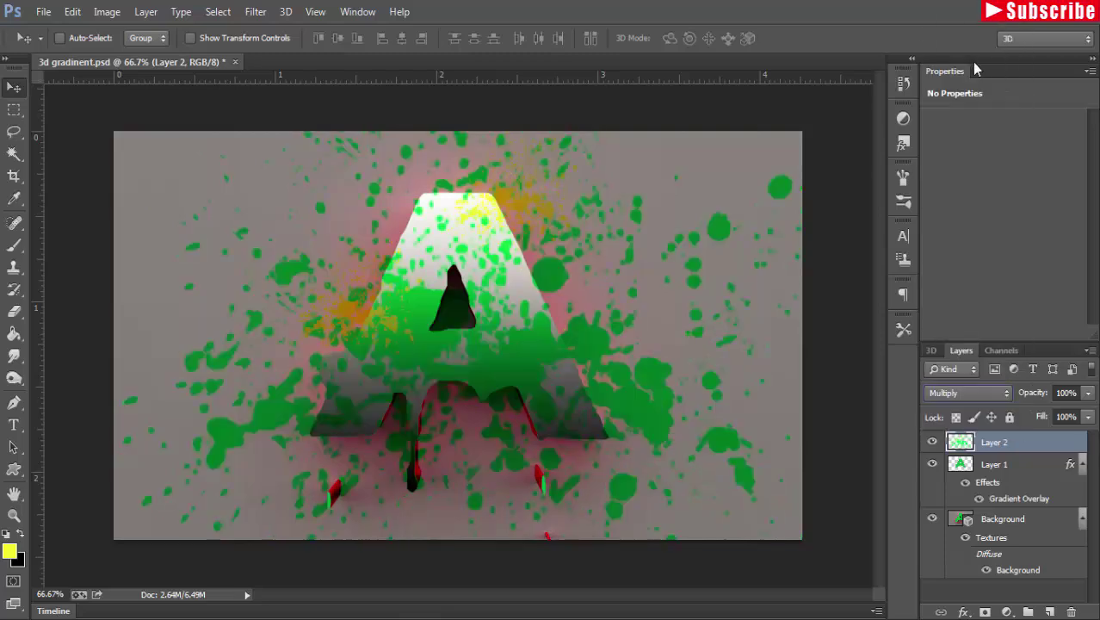